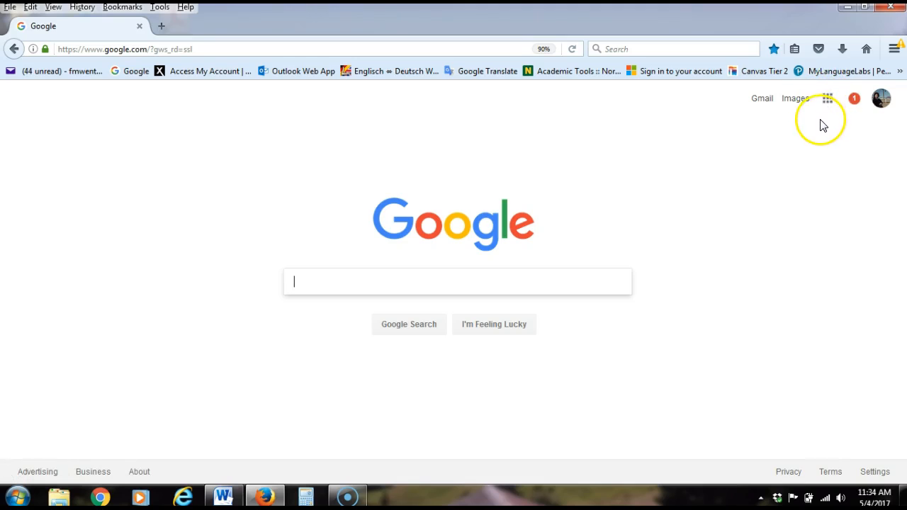
# Open Google Drive from the Google home page and look through the folders in My Drive.
pyautogui.click(828, 99)
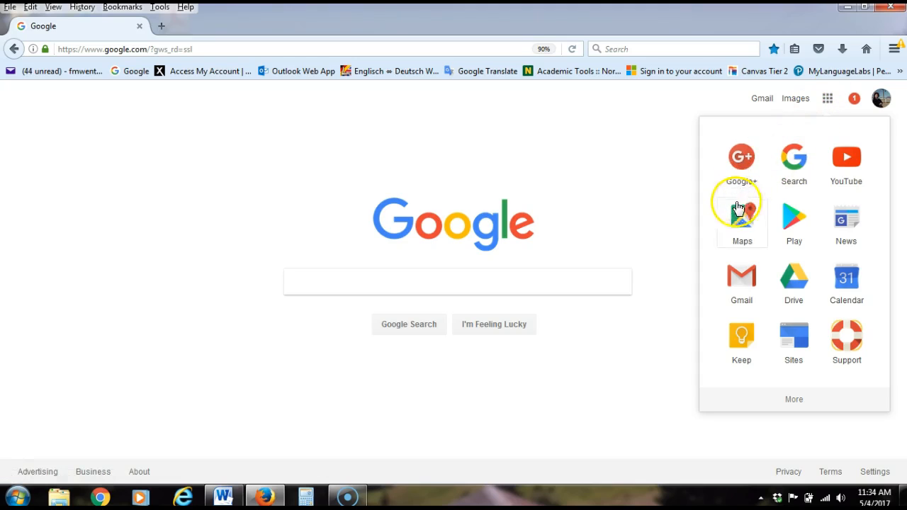
pyautogui.click(794, 280)
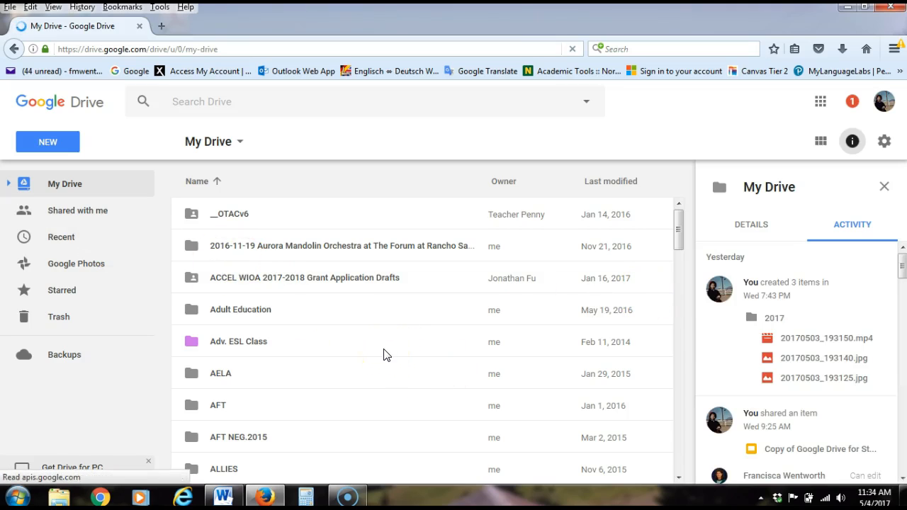
pyautogui.click(358, 337)
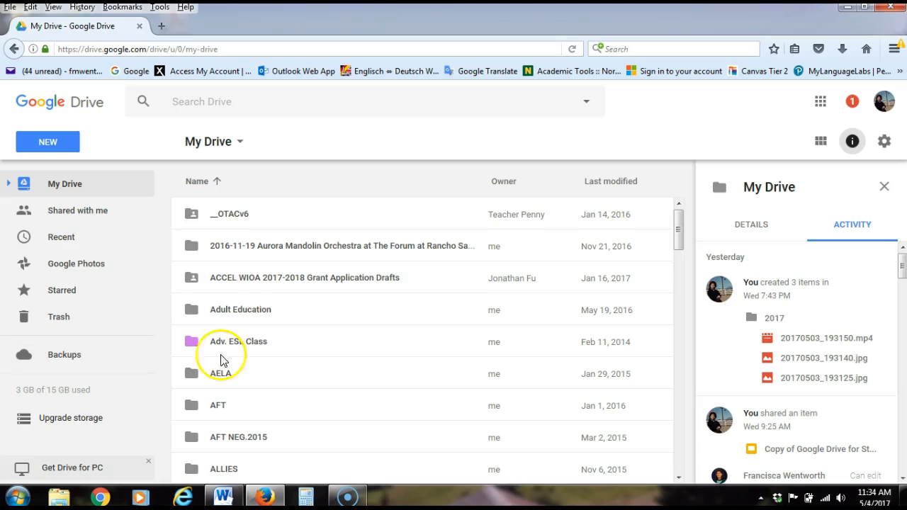
pyautogui.scroll(-3, 338, 340)
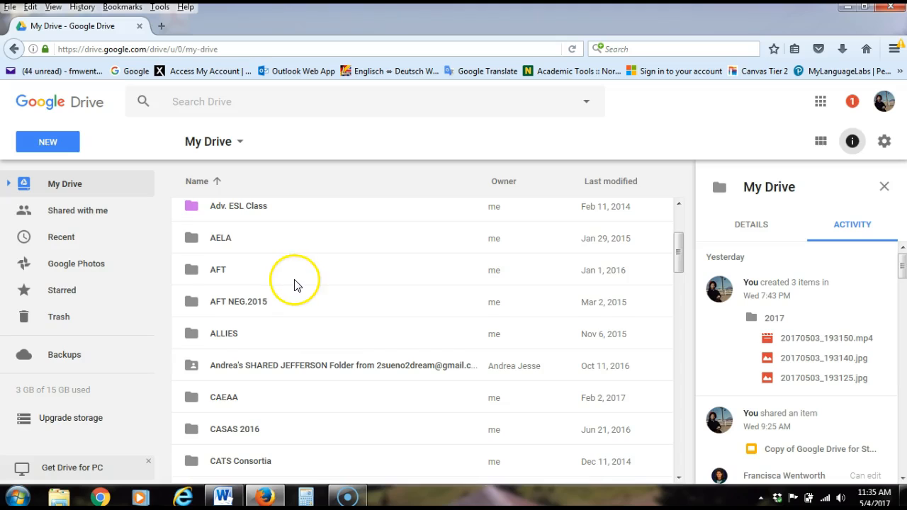
pyautogui.scroll(3, 296, 283)
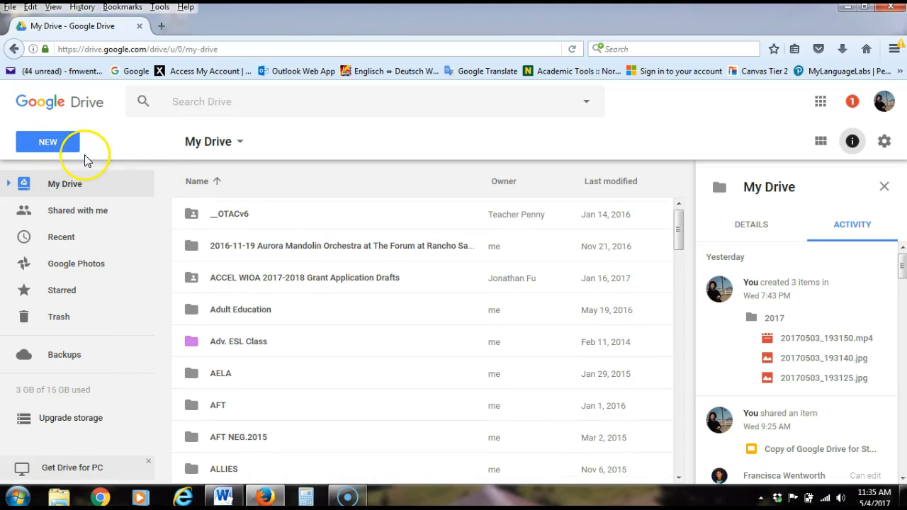
pyautogui.click(47, 143)
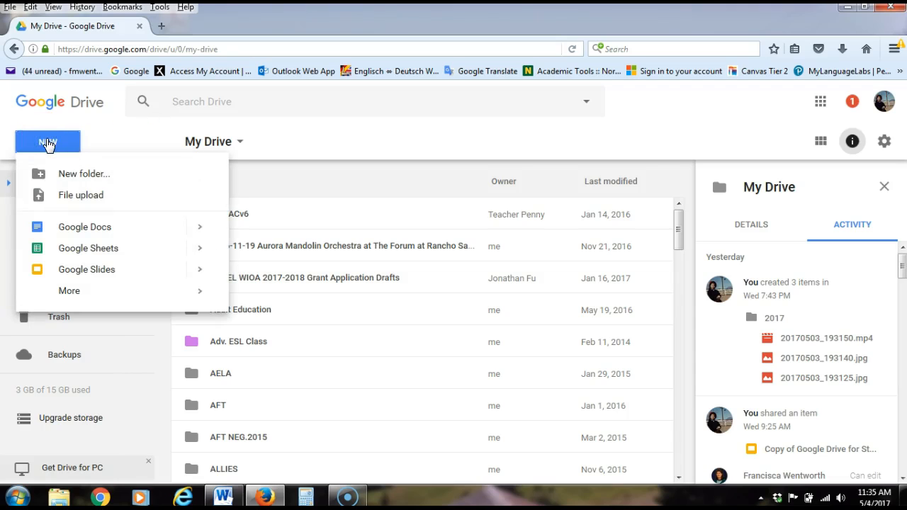
pyautogui.click(113, 177)
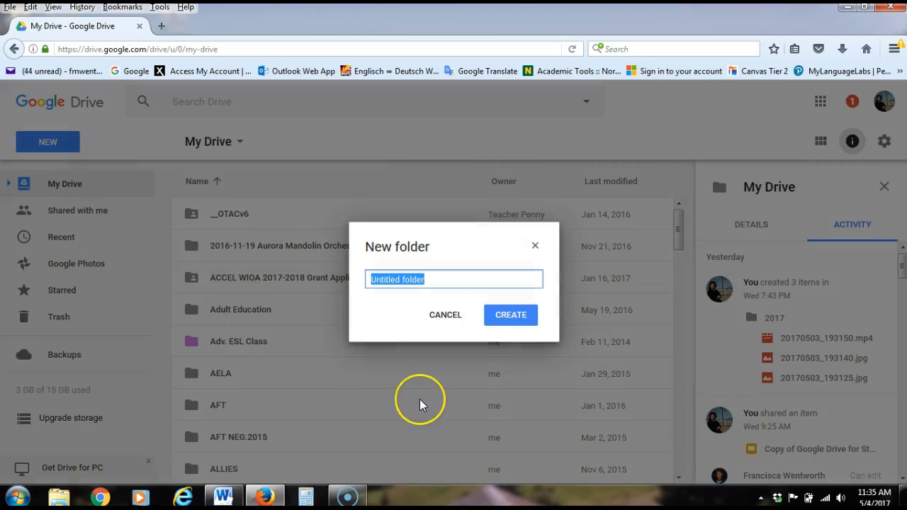
pyautogui.write('ACCL')
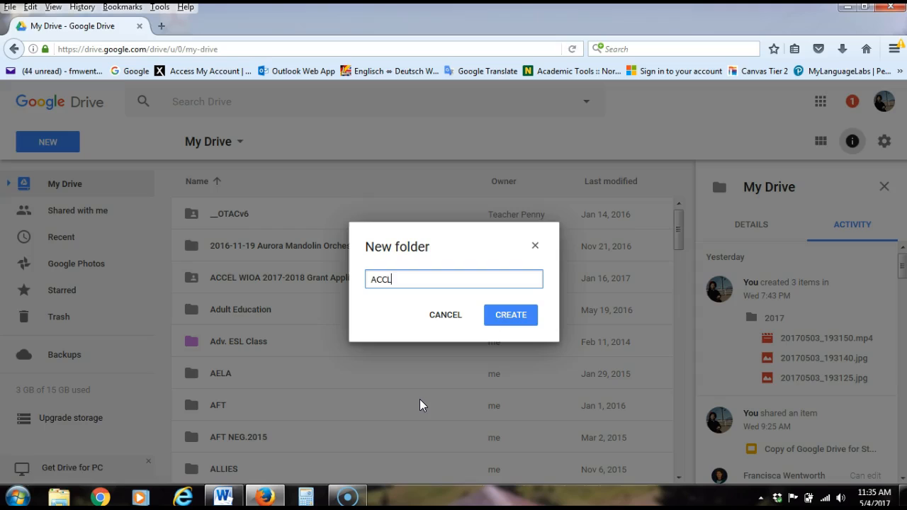
pyautogui.press('BackSpace')
pyautogui.write('EL')
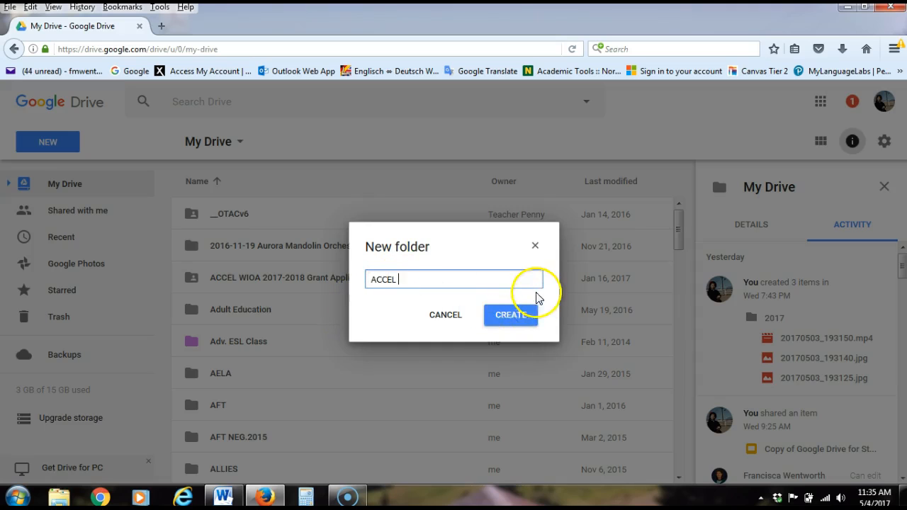
pyautogui.click(536, 246)
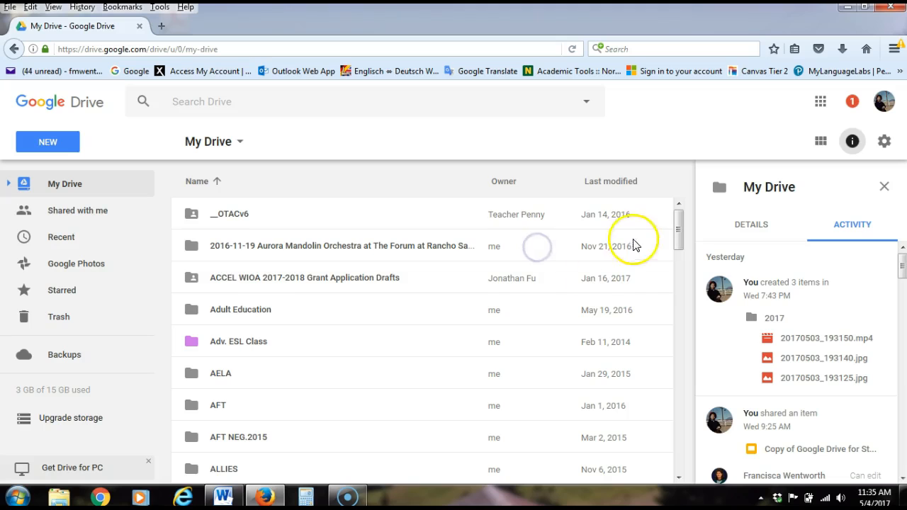
# Find the ESL Ideas folder in My Drive and open it.
pyautogui.moveTo(680, 223)
pyautogui.mouseDown()
pyautogui.moveTo(680, 248)
pyautogui.moveTo(671, 216)
pyautogui.mouseUp()
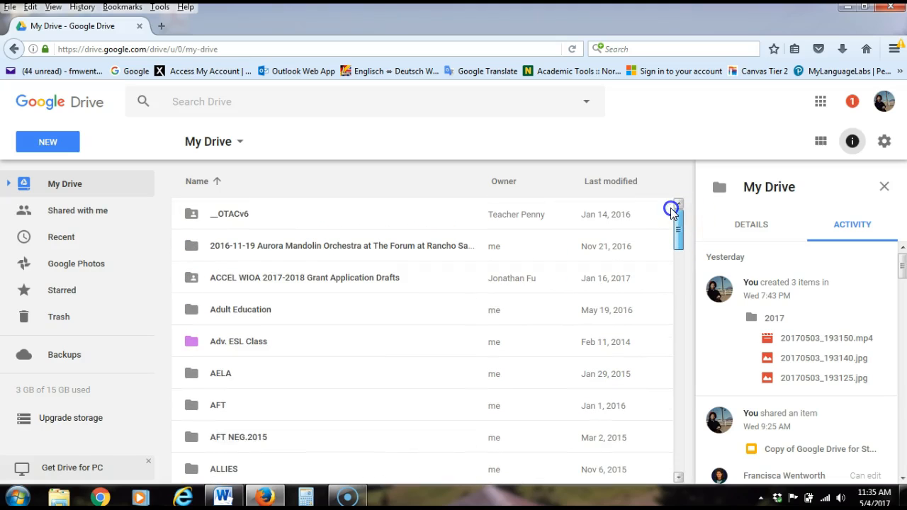
pyautogui.click(64, 186)
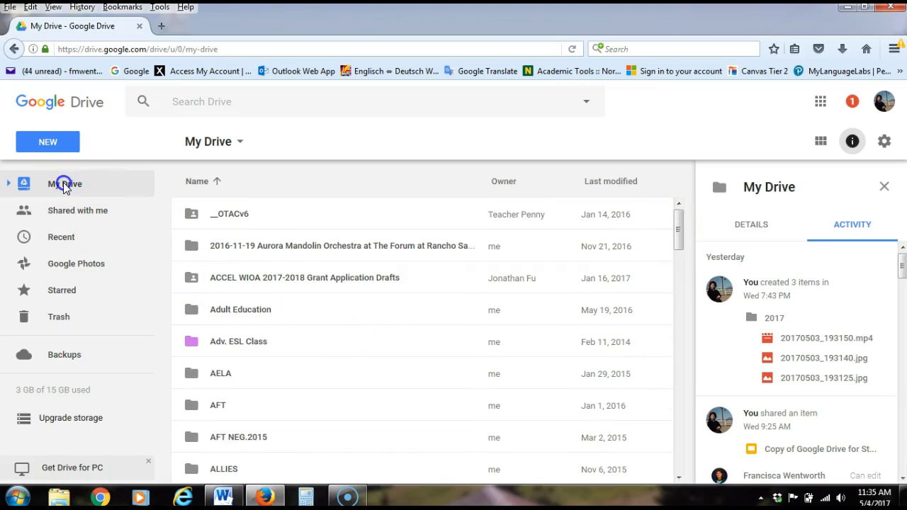
pyautogui.scroll(-3, 397, 369)
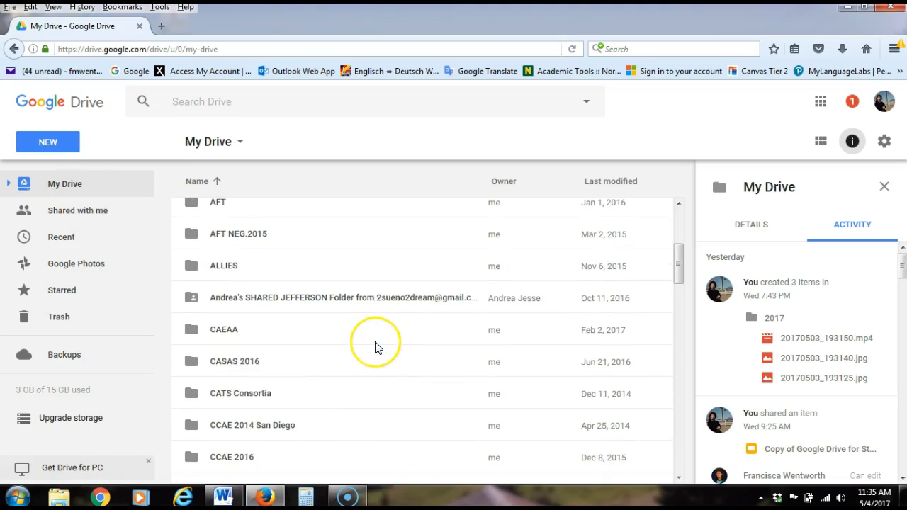
pyautogui.scroll(3, 375, 348)
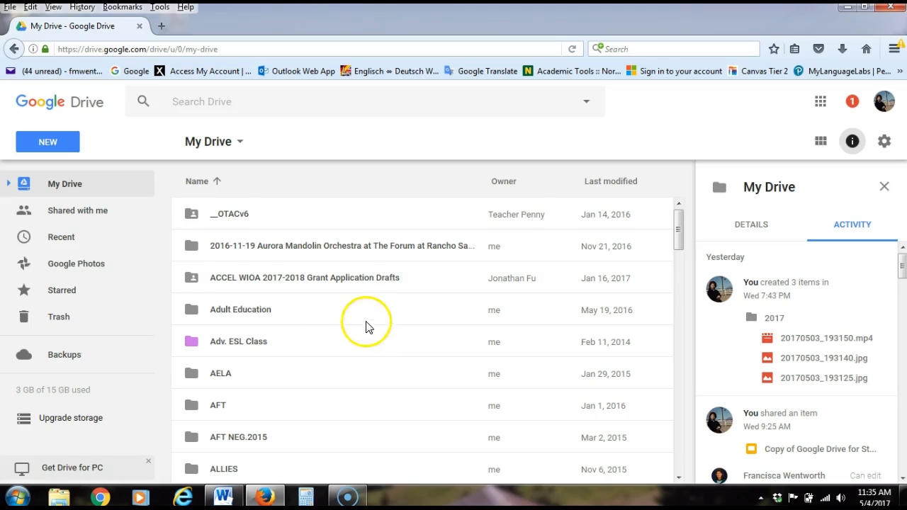
pyautogui.scroll(-3, 382, 315)
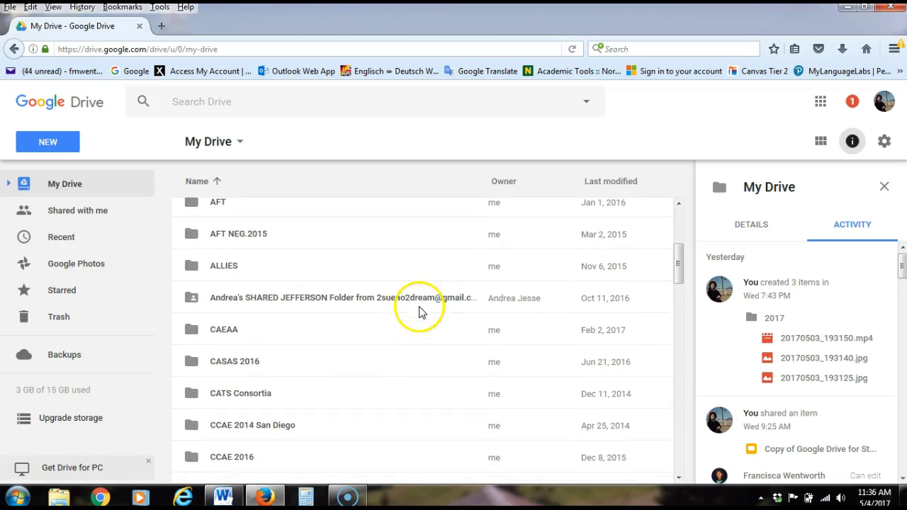
pyautogui.scroll(-3, 382, 351)
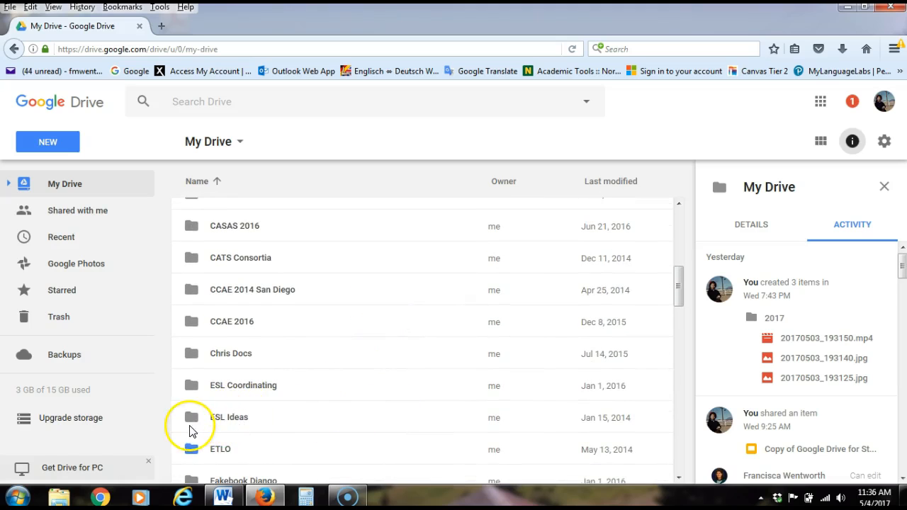
pyautogui.click(232, 416)
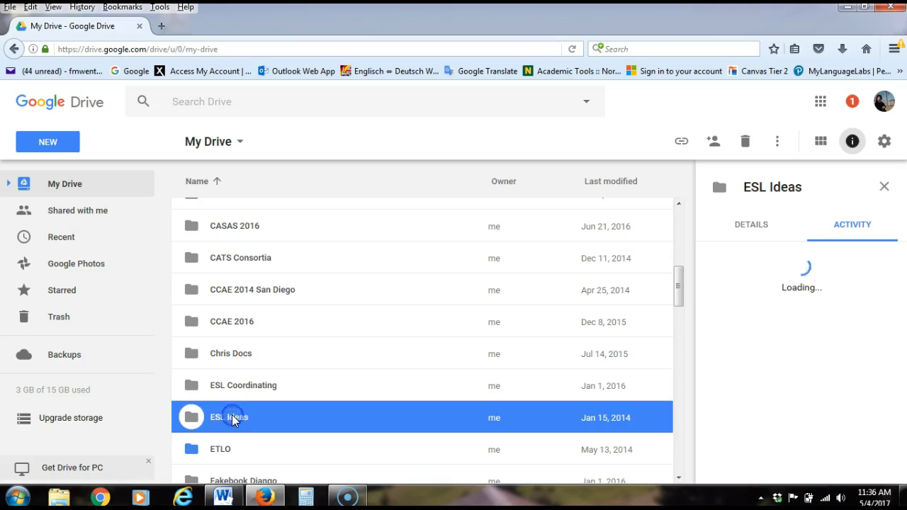
pyautogui.doubleClick(231, 417)
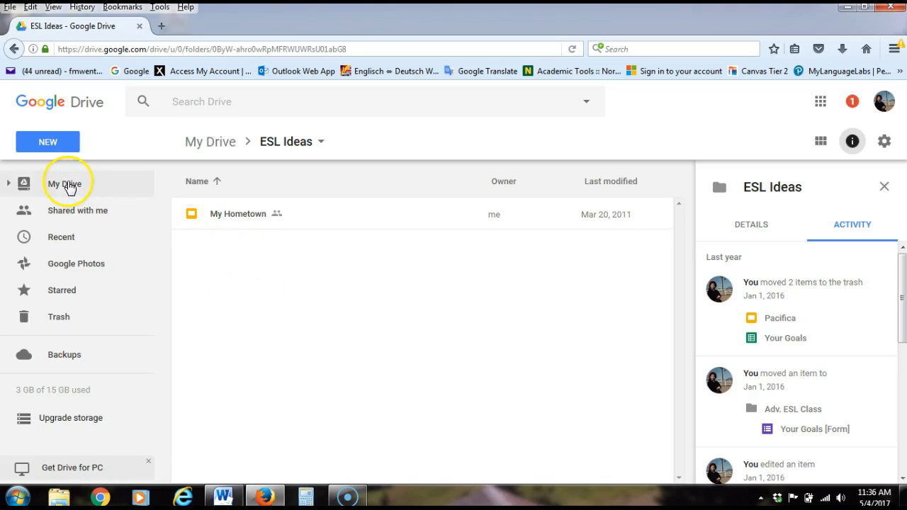
# Create a new folder named ADV ESL inside the ESL Ideas folder.
pyautogui.click(49, 145)
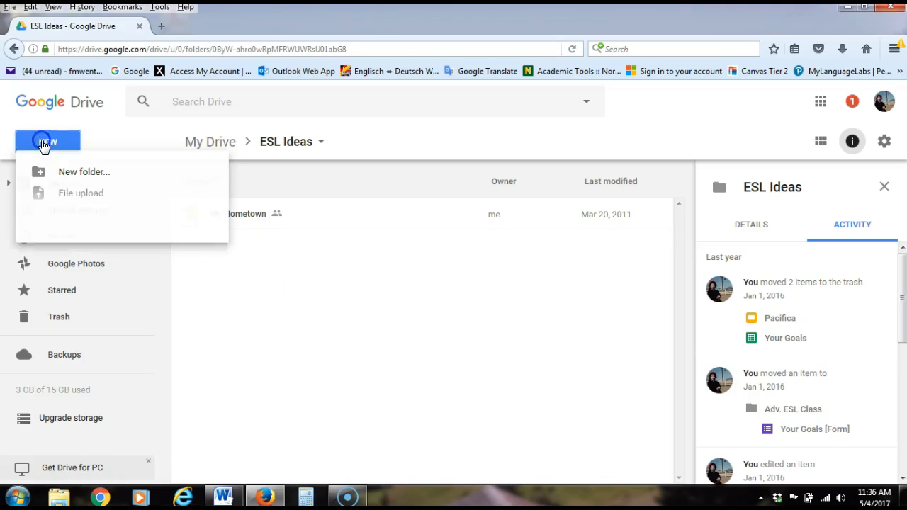
pyautogui.click(113, 175)
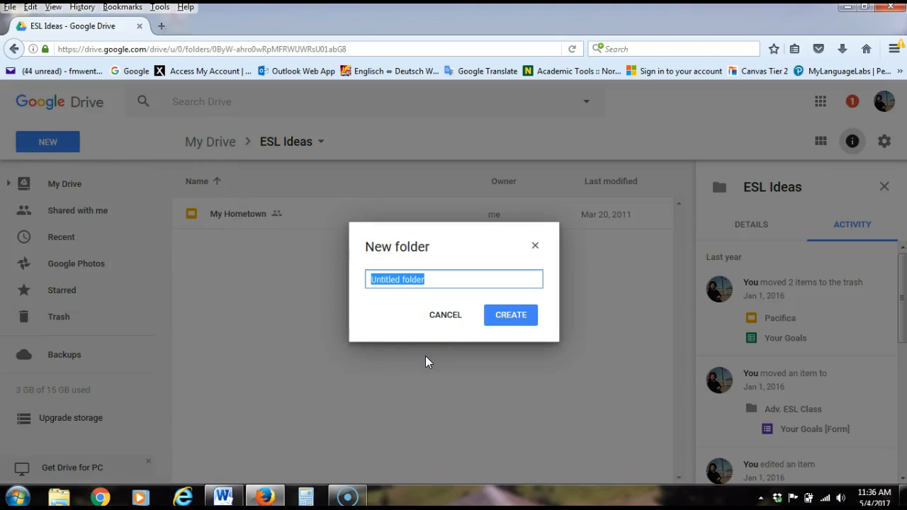
pyautogui.write('ADV')
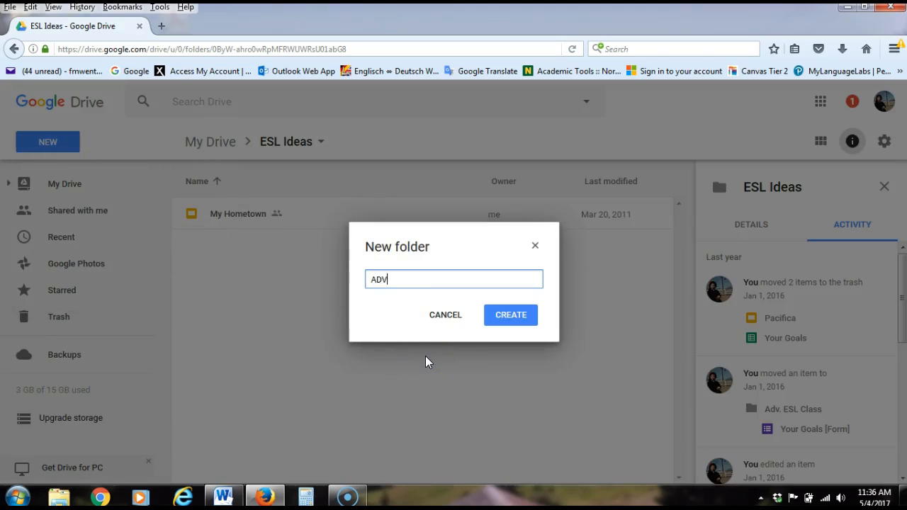
pyautogui.write('anced')
pyautogui.press('BackSpace')
pyautogui.press('BackSpace')
pyautogui.press('BackSpace')
pyautogui.press('BackSpace')
pyautogui.press('BackSpace')
pyautogui.press('BackSpace')
pyautogui.write('V ESL')
pyautogui.click(510, 314)
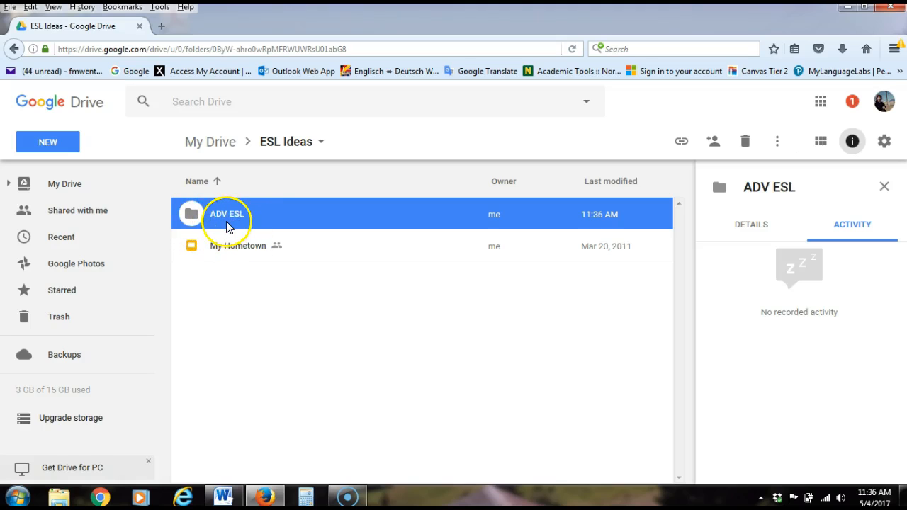
pyautogui.click(261, 294)
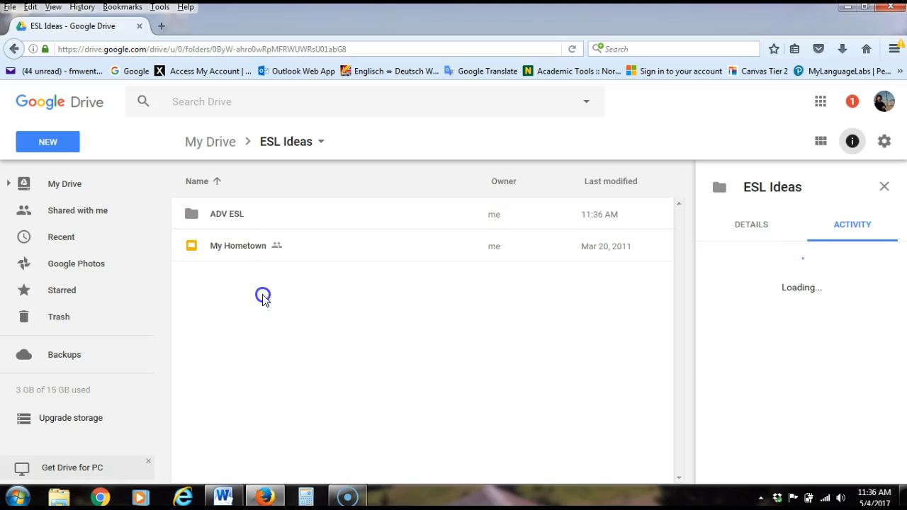
# Open the ADV ESL folder and create a blank Google Docs document in it.
pyautogui.doubleClick(233, 213)
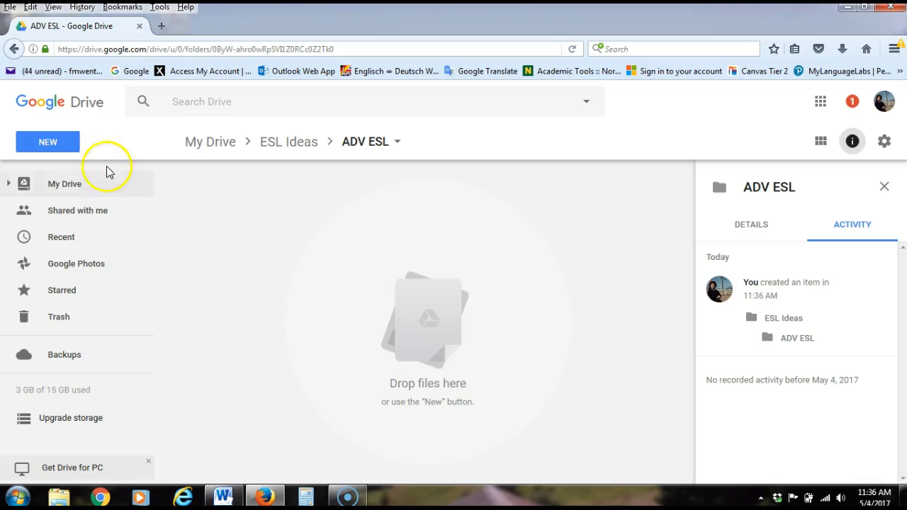
pyautogui.click(48, 142)
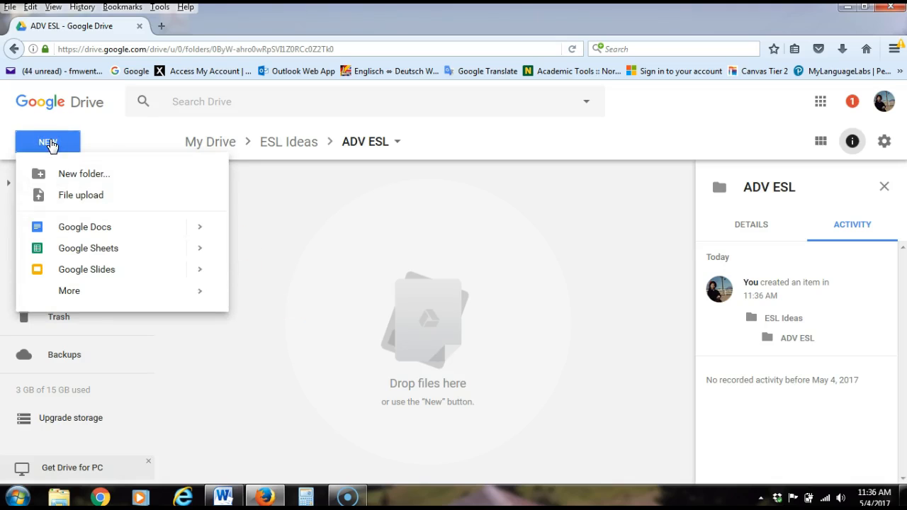
pyautogui.click(108, 228)
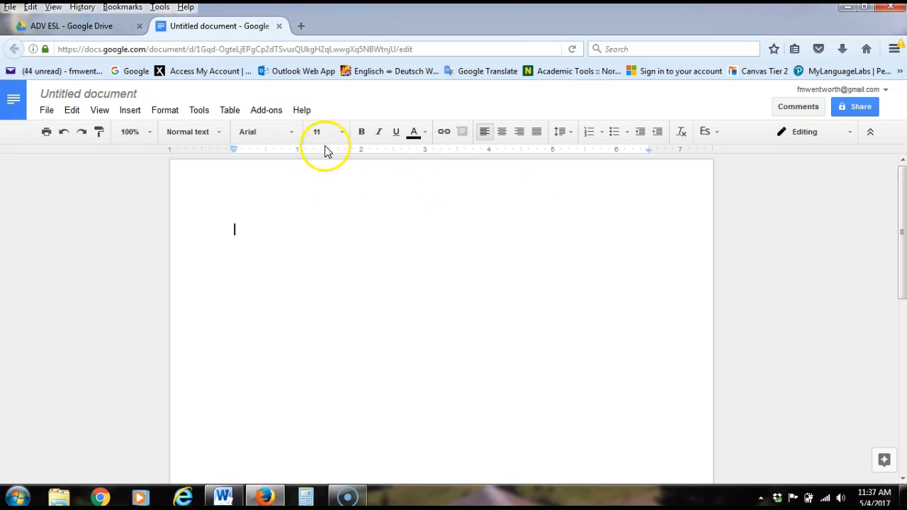
# Rename the untitled document as Week 1.
pyautogui.click(134, 94)
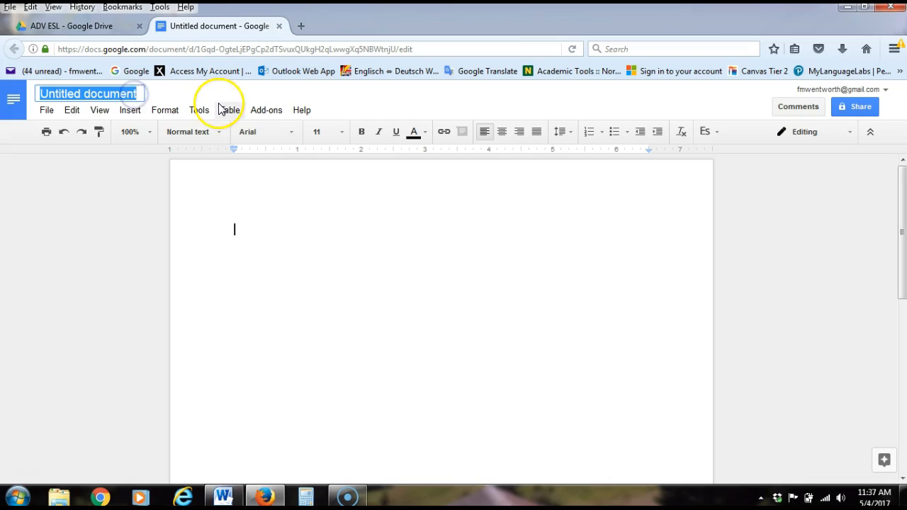
pyautogui.write('Week 1')
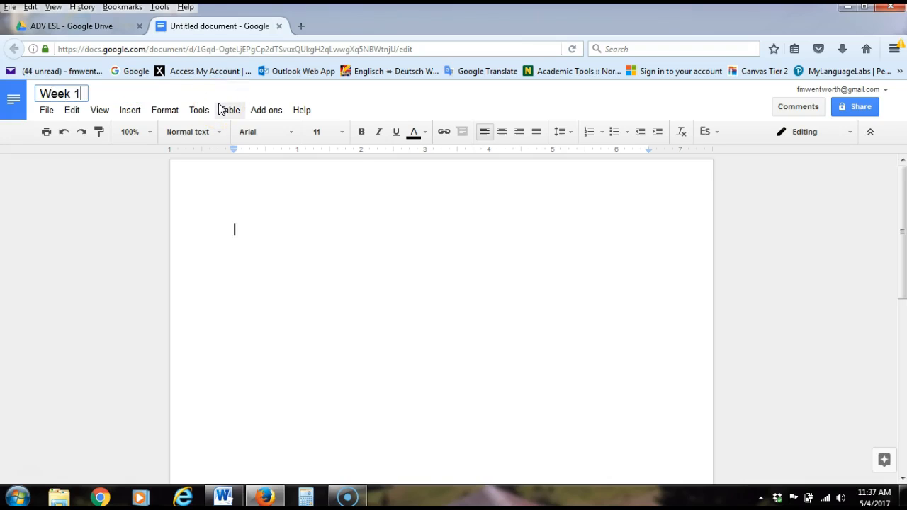
pyautogui.click(302, 224)
# Write "Week 1 Homework" on the first line of the document body and "Reading" on the line below.
pyautogui.click(289, 235)
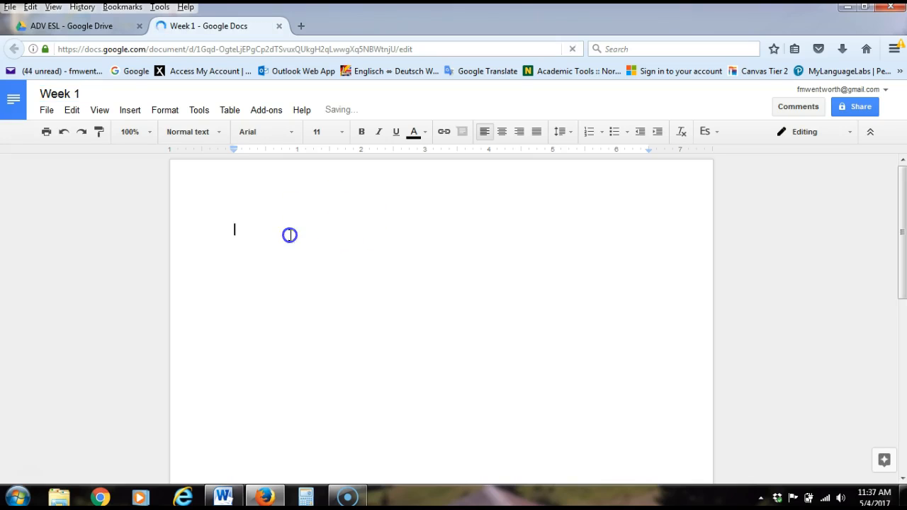
pyautogui.write('Week 1 Homework')
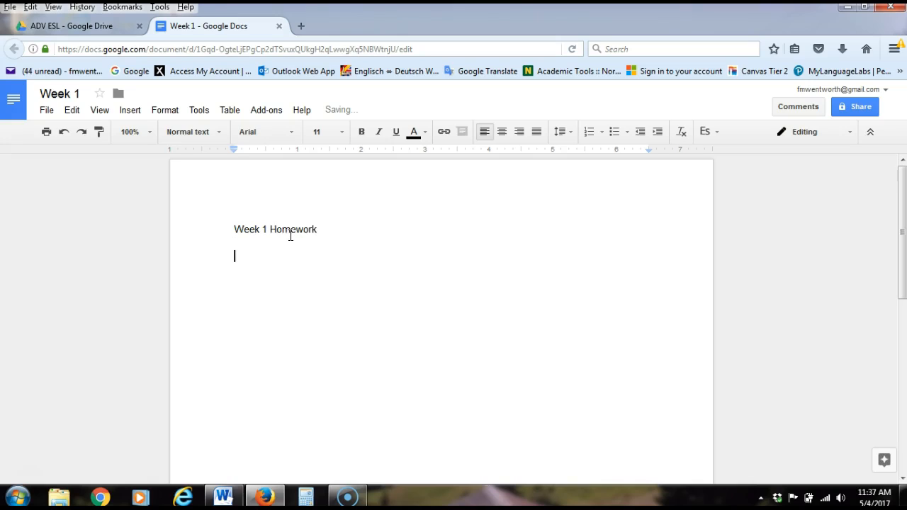
pyautogui.write('Reading')
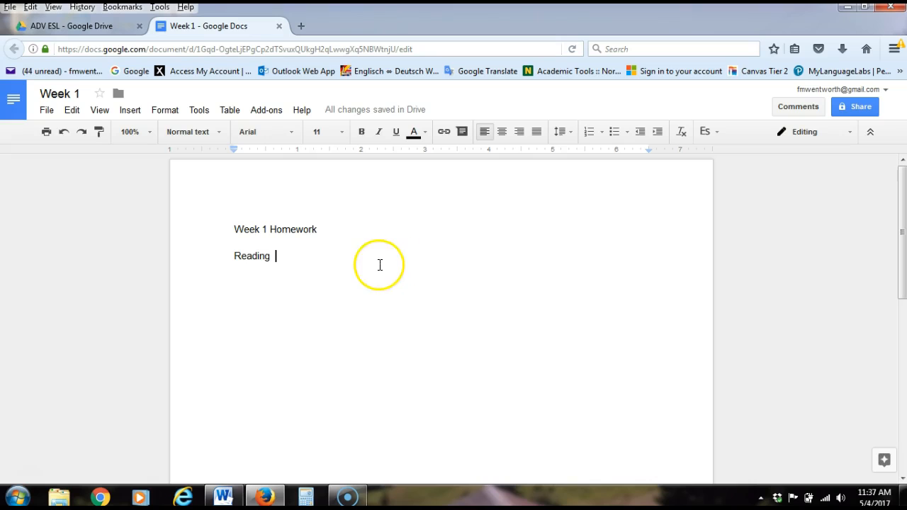
# Return to Google Drive and open the ADV ESL folder inside ESL Ideas from My Drive.
pyautogui.click(68, 25)
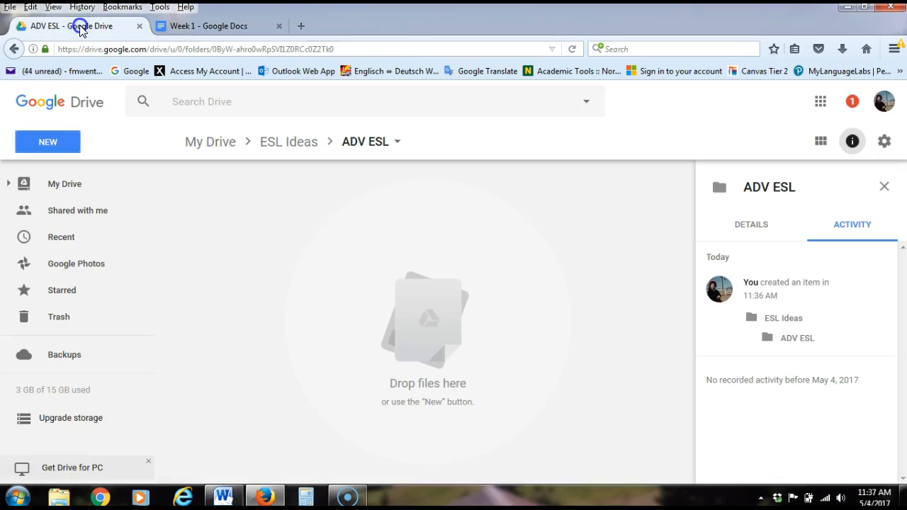
pyautogui.click(65, 184)
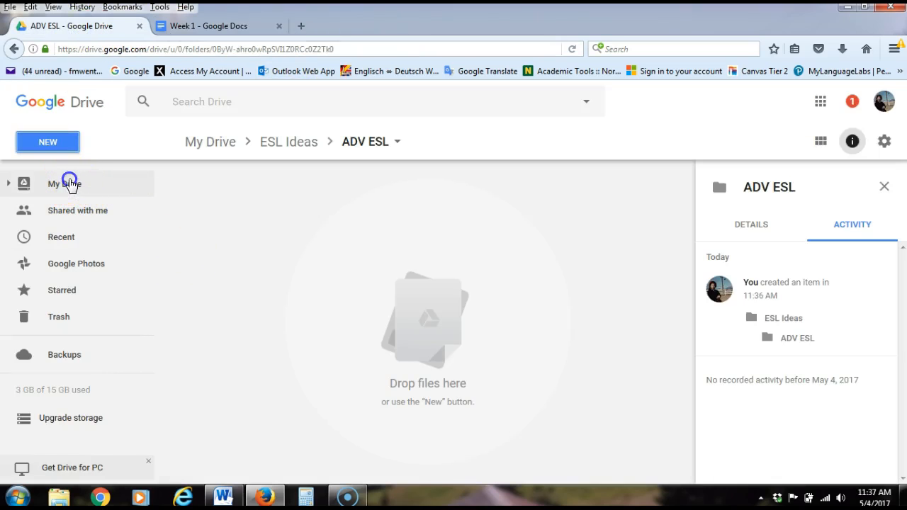
pyautogui.scroll(-5, 352, 289)
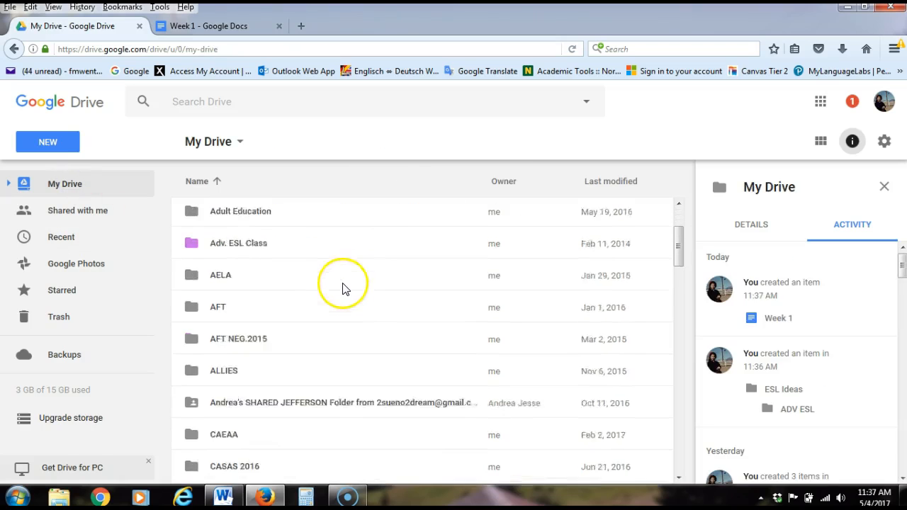
pyautogui.scroll(-2, 352, 290)
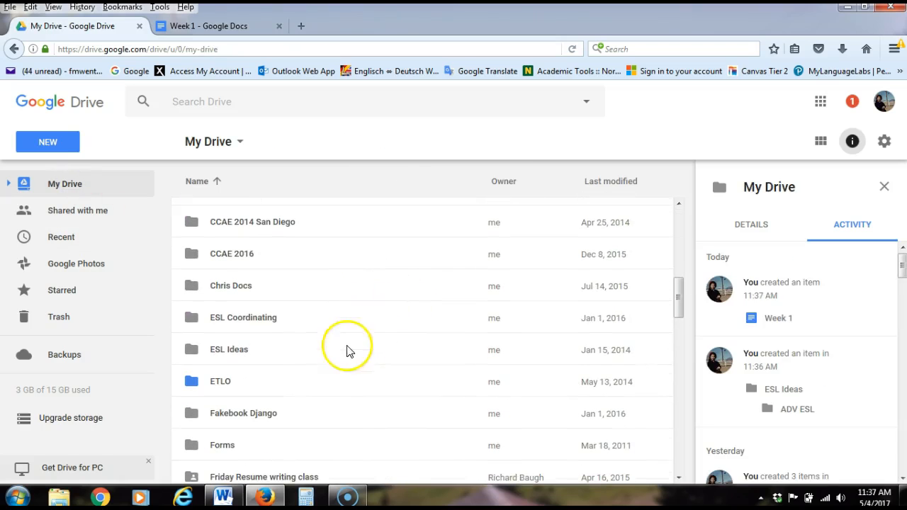
pyautogui.doubleClick(231, 351)
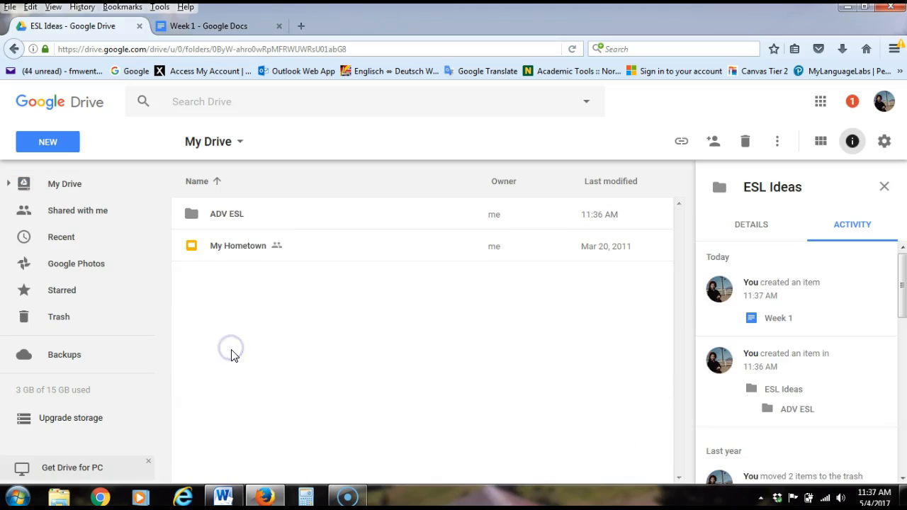
pyautogui.doubleClick(224, 219)
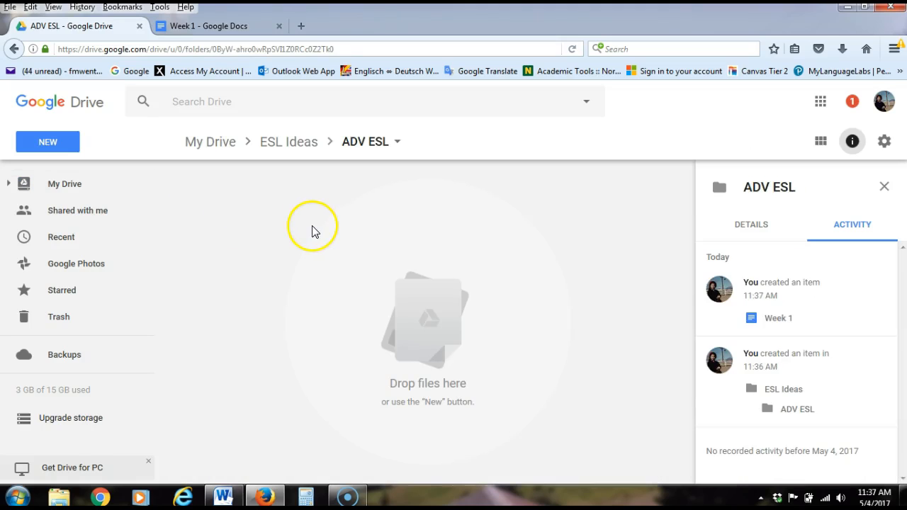
# Open the Week 1 document from the folder's activity, return to ADV ESL and close the duplicate document.
pyautogui.click(779, 318)
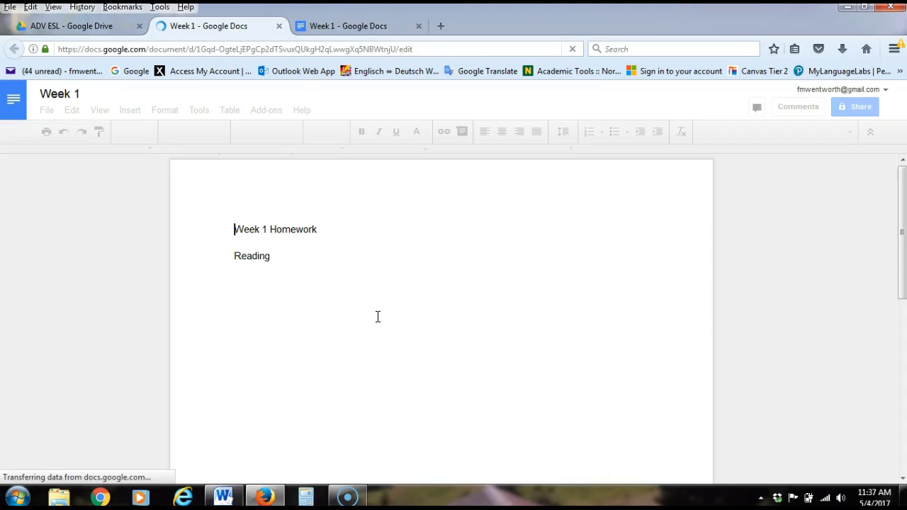
pyautogui.click(71, 28)
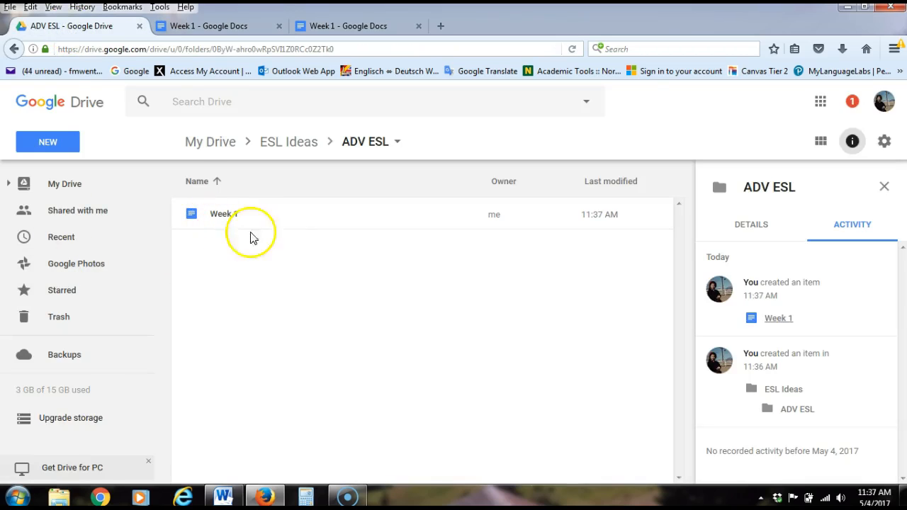
pyautogui.click(279, 27)
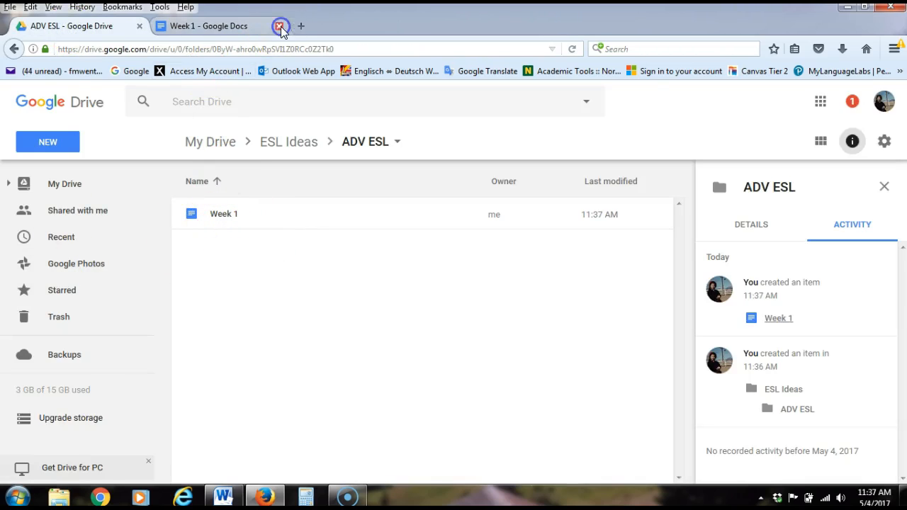
# Go to My Drive and examine the types of items that can be created, including the additional apps.
pyautogui.click(71, 184)
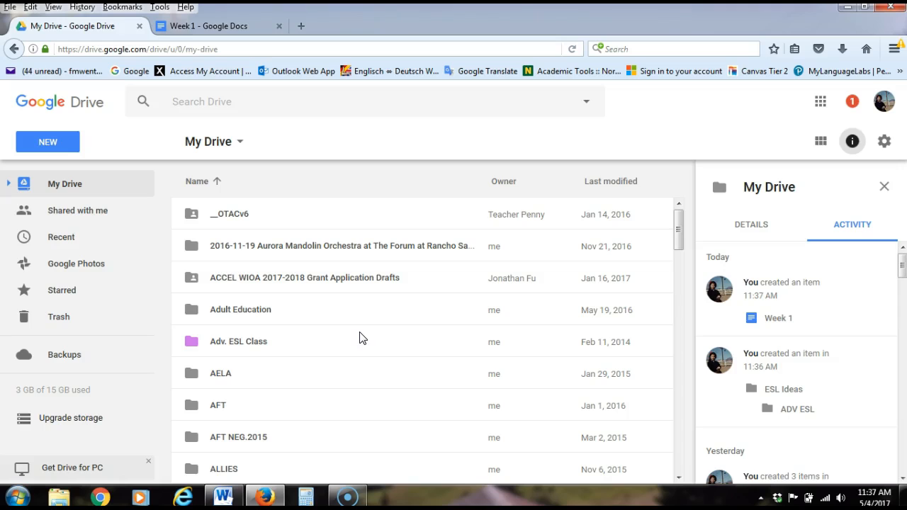
pyautogui.click(48, 143)
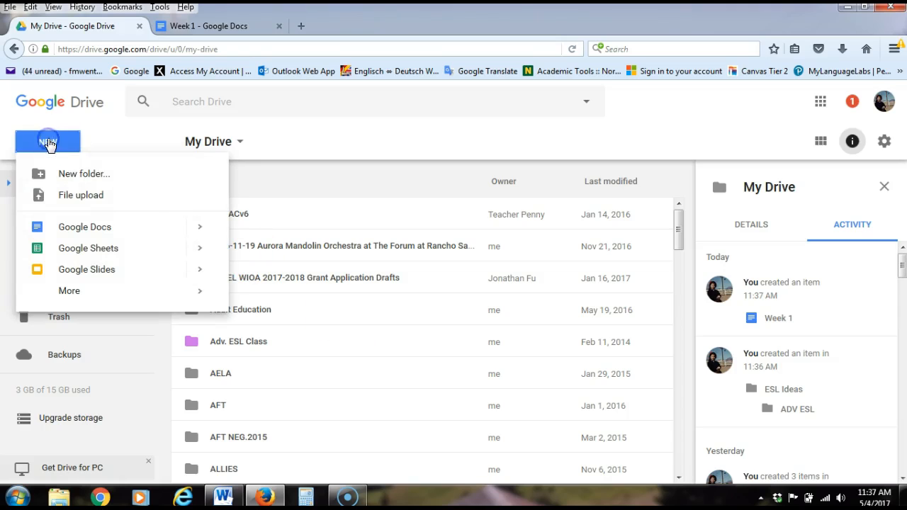
pyautogui.click(107, 254)
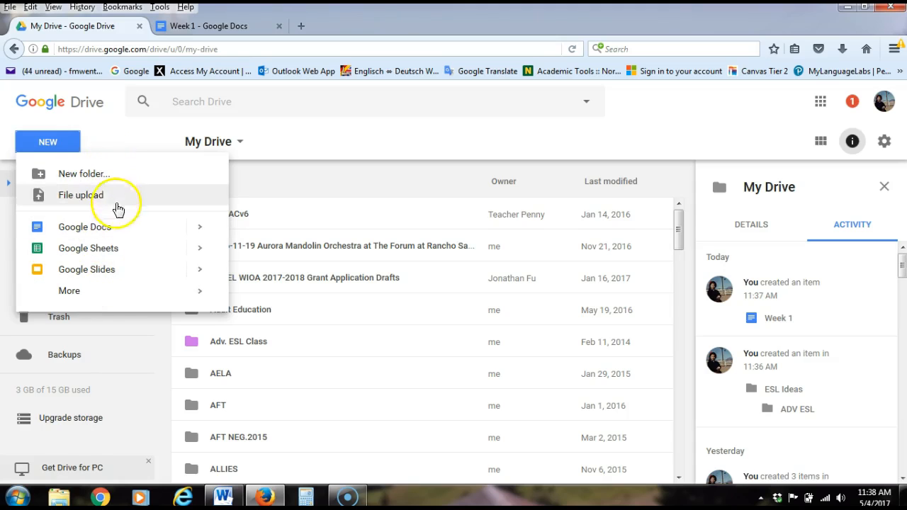
pyautogui.moveTo(156, 292)
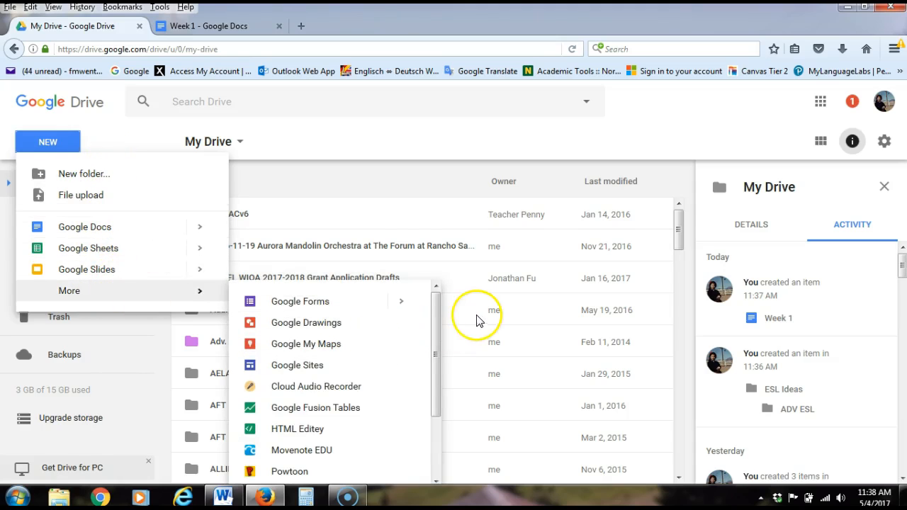
# Reverse the name sort order of the My Drive list and restore it to ascending.
pyautogui.click(327, 182)
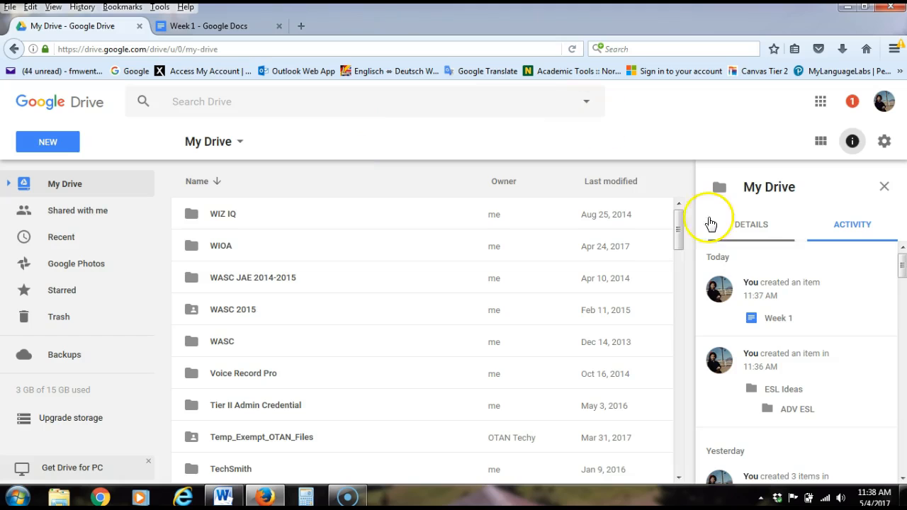
pyautogui.moveTo(680, 217)
pyautogui.mouseDown()
pyautogui.moveTo(682, 236)
pyautogui.moveTo(681, 206)
pyautogui.mouseUp()
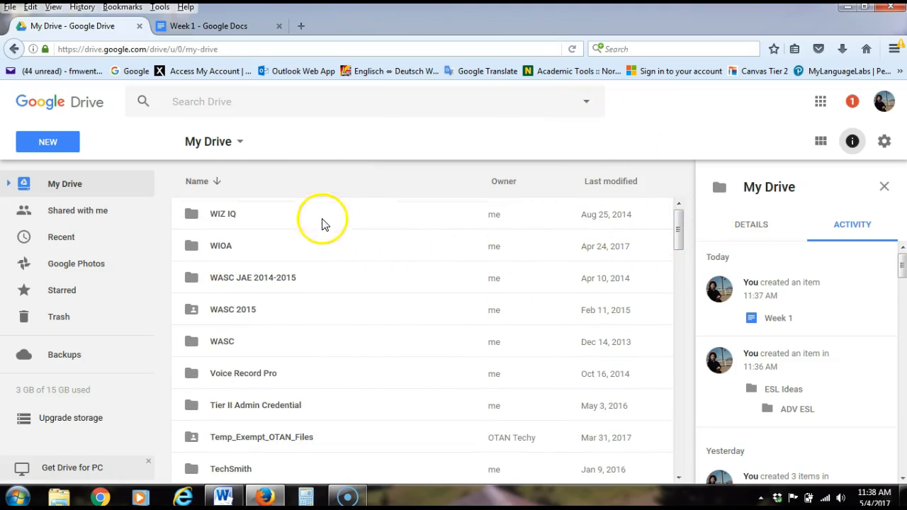
pyautogui.click(217, 182)
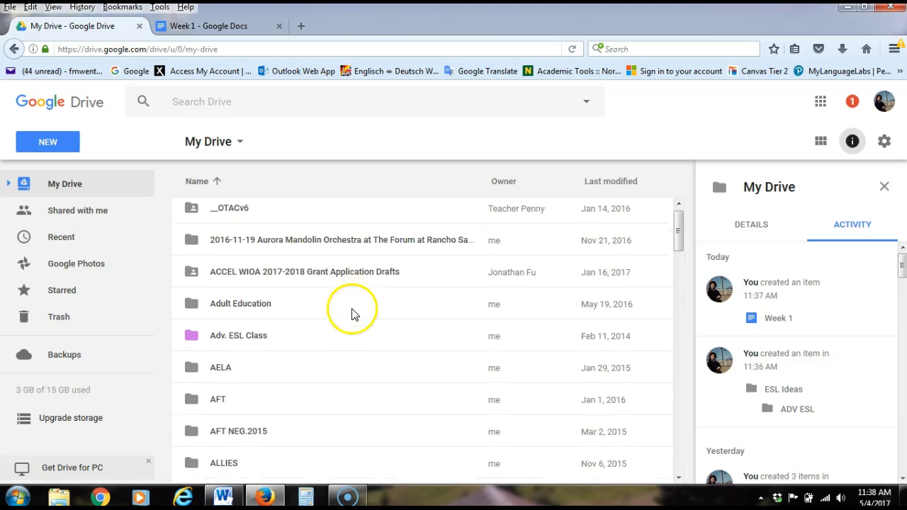
# Turn on link sharing for the ESL Ideas folder so that anyone with the link can view it.
pyautogui.scroll(-10, 361, 283)
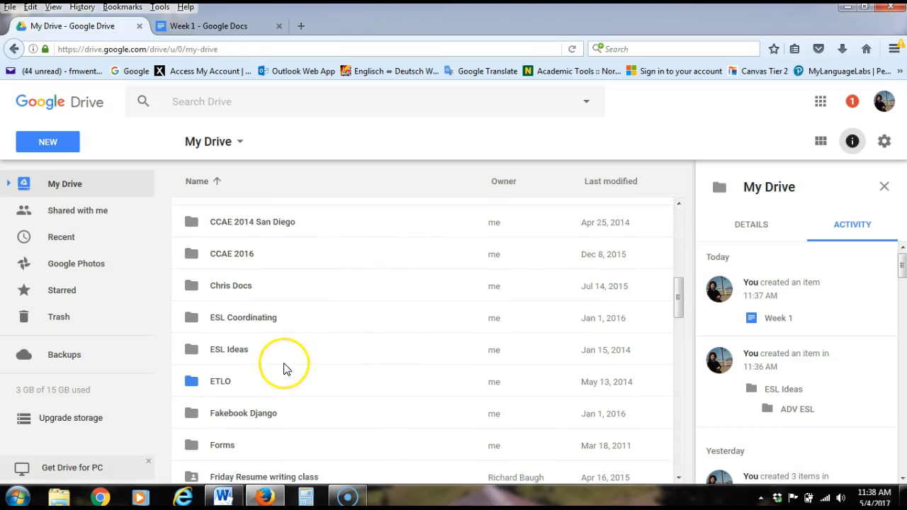
pyautogui.rightClick(234, 351)
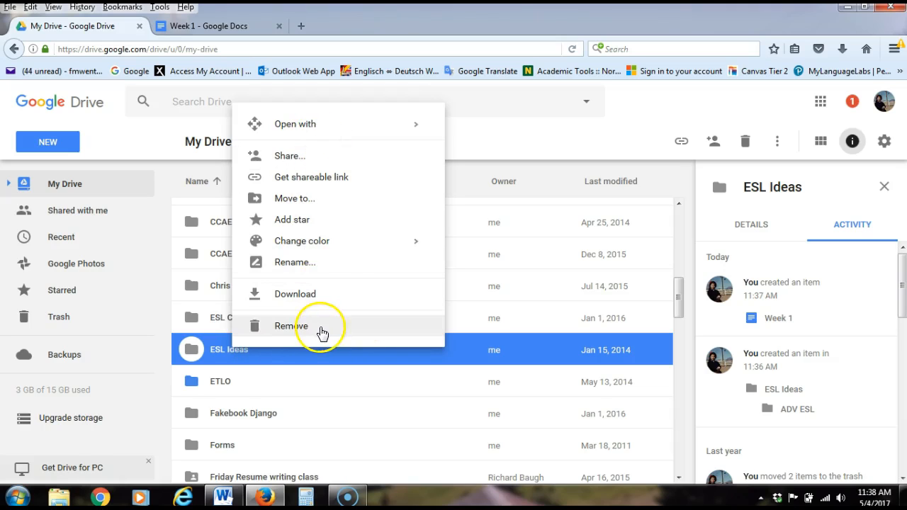
pyautogui.click(292, 158)
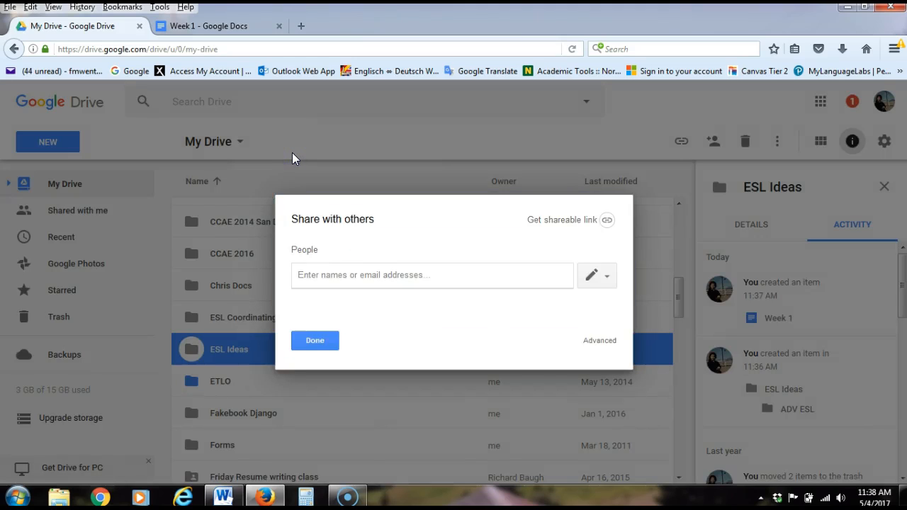
pyautogui.click(606, 221)
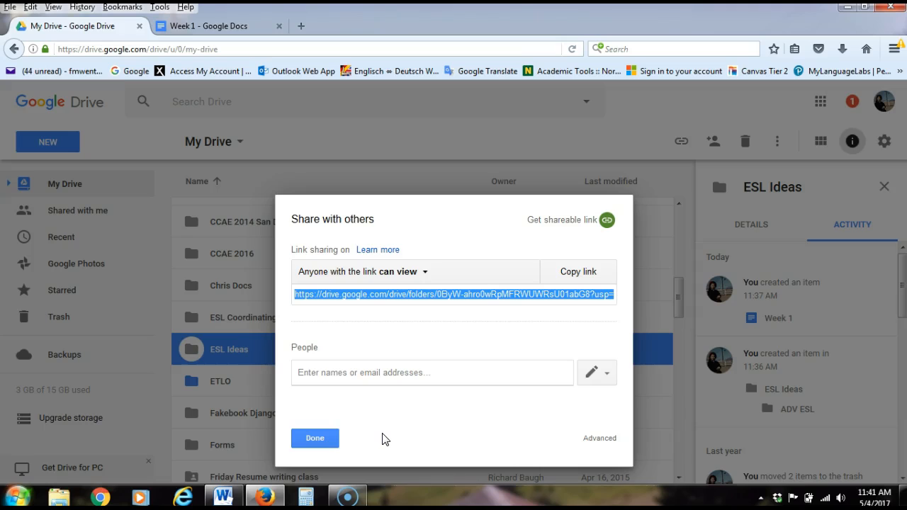
# Try adding a contact to the ESL Ideas sharing and check the access options, cancelling the invitation and closing the sharing settings.
pyautogui.click(451, 374)
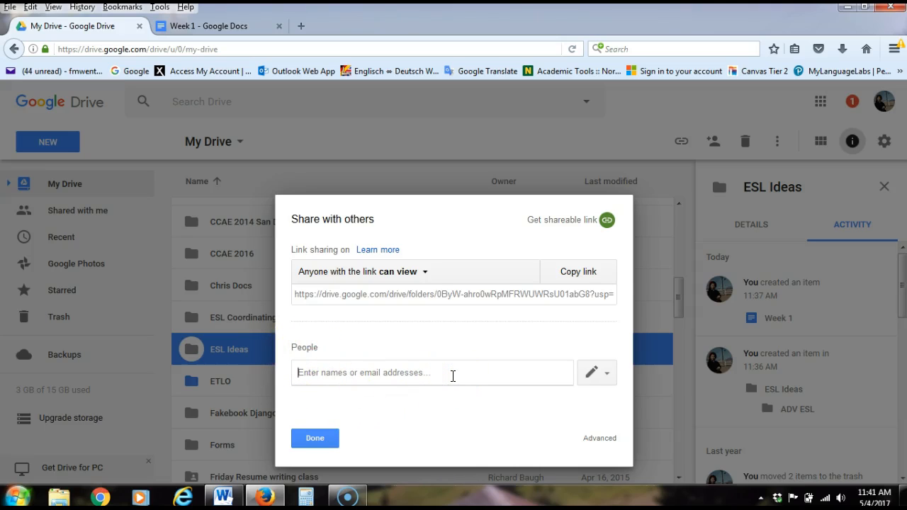
pyautogui.write('fm')
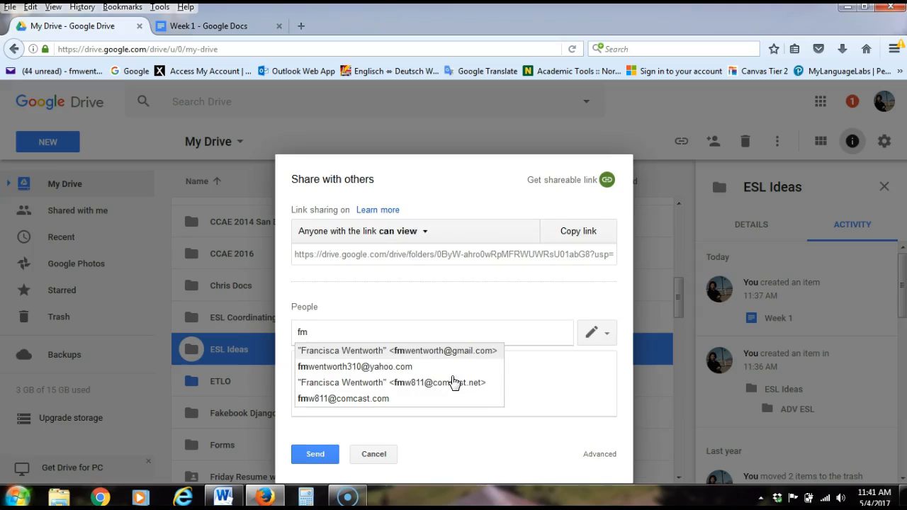
pyautogui.click(468, 350)
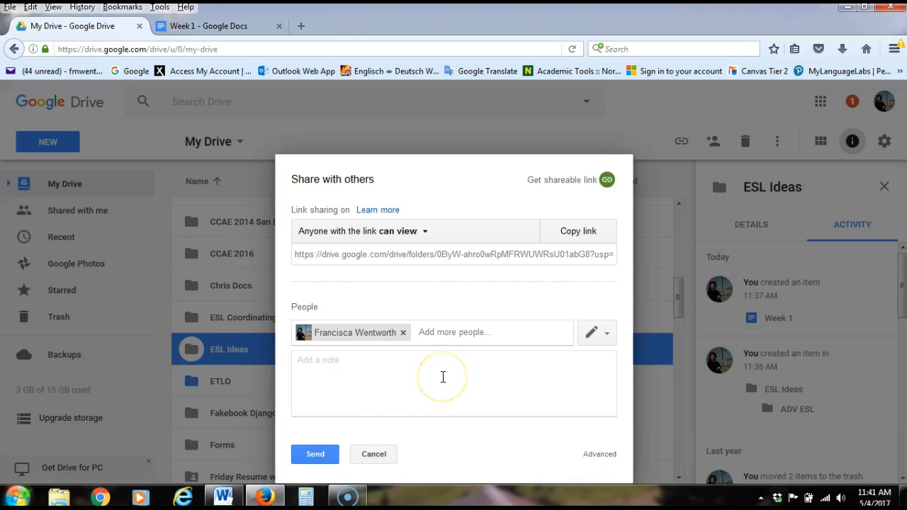
pyautogui.click(607, 335)
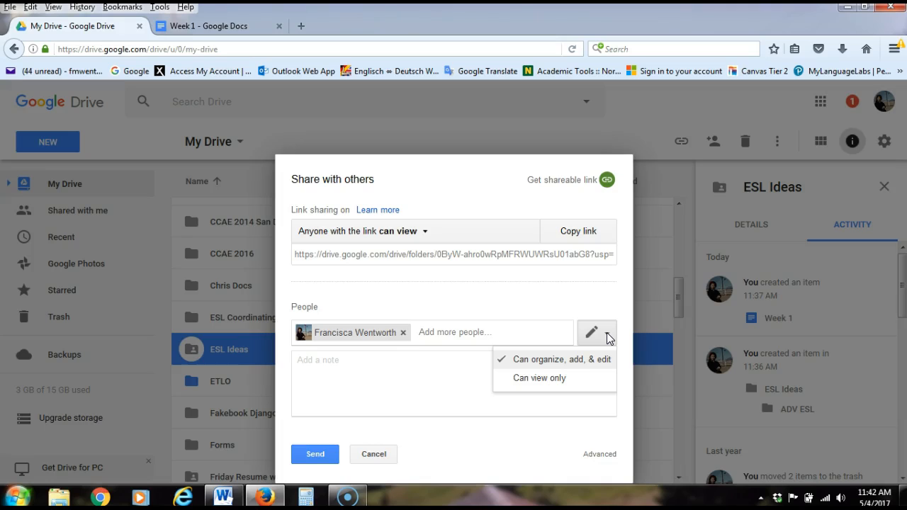
pyautogui.click(541, 379)
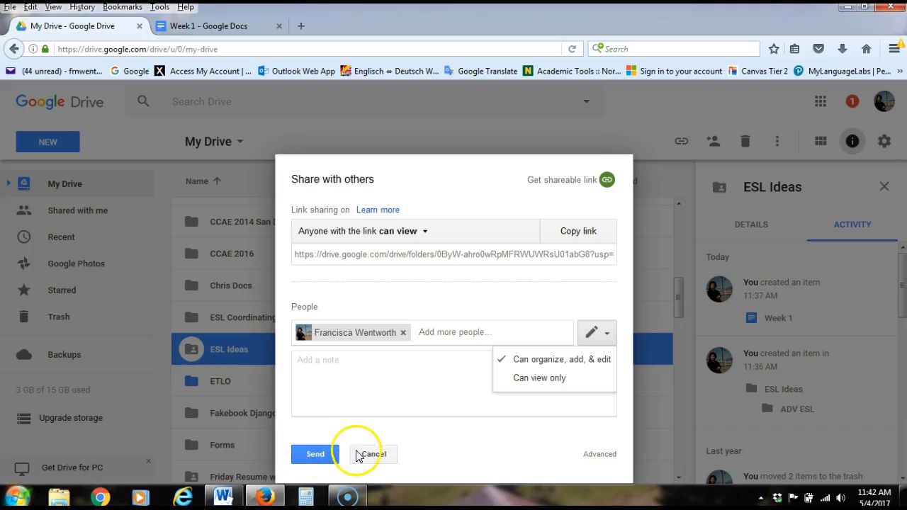
pyautogui.click(378, 454)
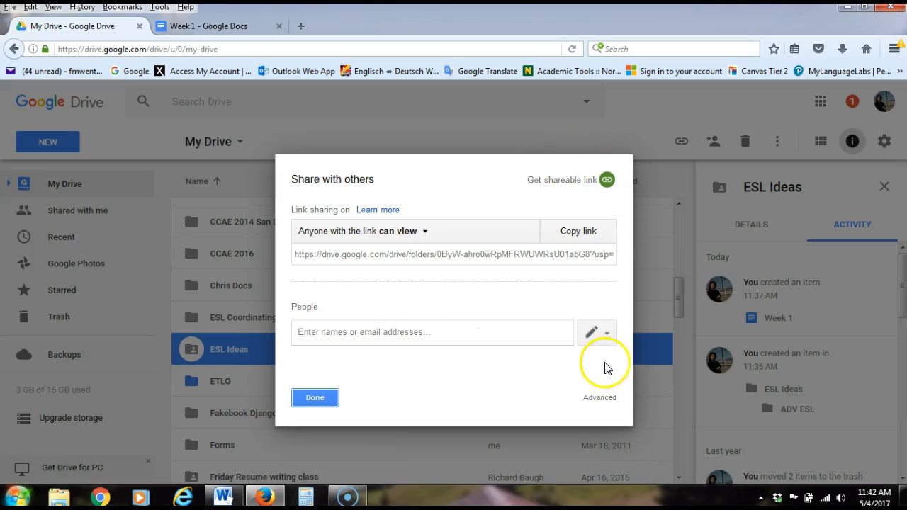
pyautogui.click(311, 398)
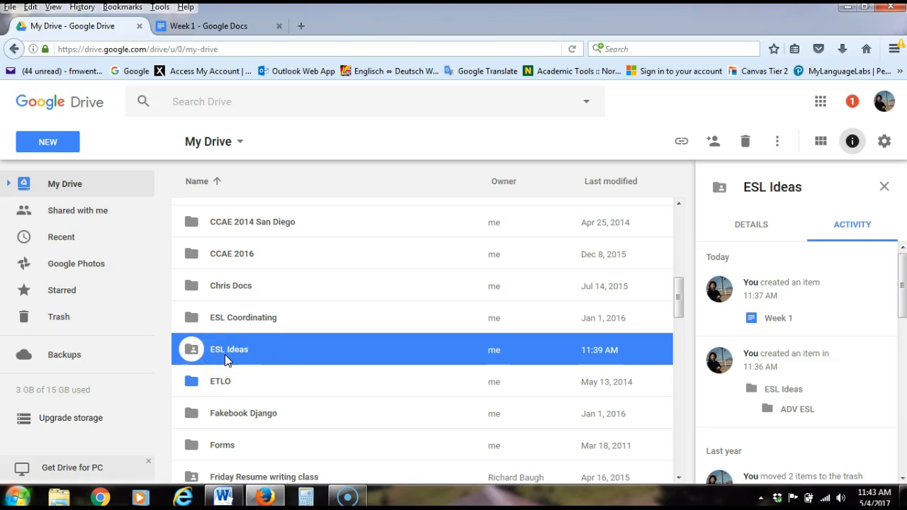
# Open ESL Ideas and its ADV ESL subfolder to check the sharing status of their contents.
pyautogui.click(194, 358)
pyautogui.doubleClick(238, 351)
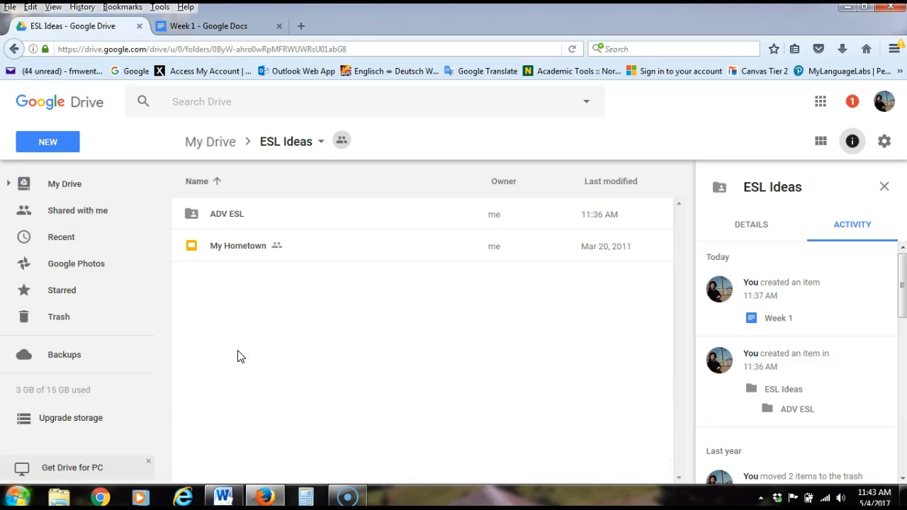
pyautogui.doubleClick(231, 214)
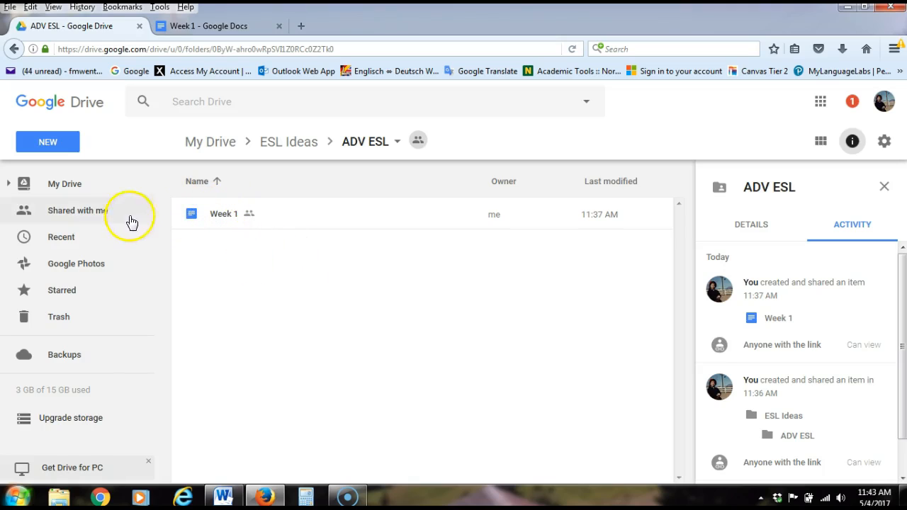
# Examine the folders listed under Shared with me and who shared them.
pyautogui.click(88, 210)
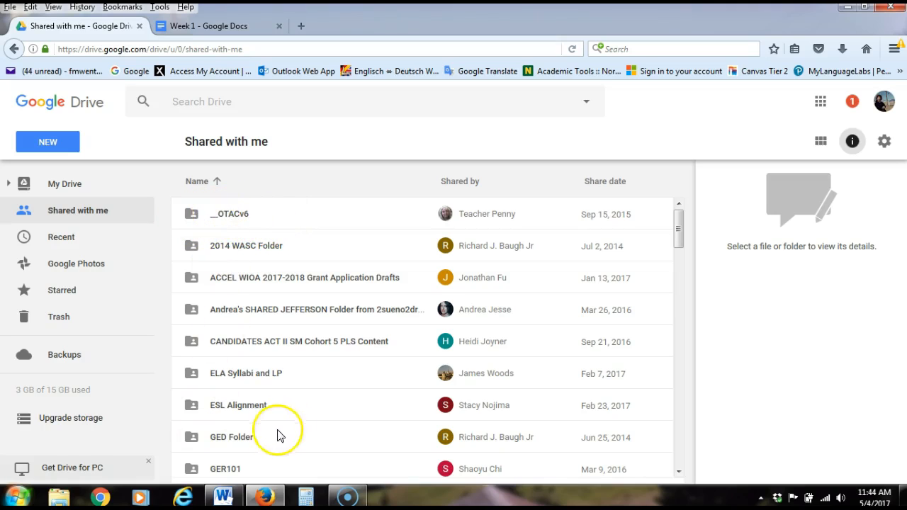
pyautogui.scroll(-3, 305, 375)
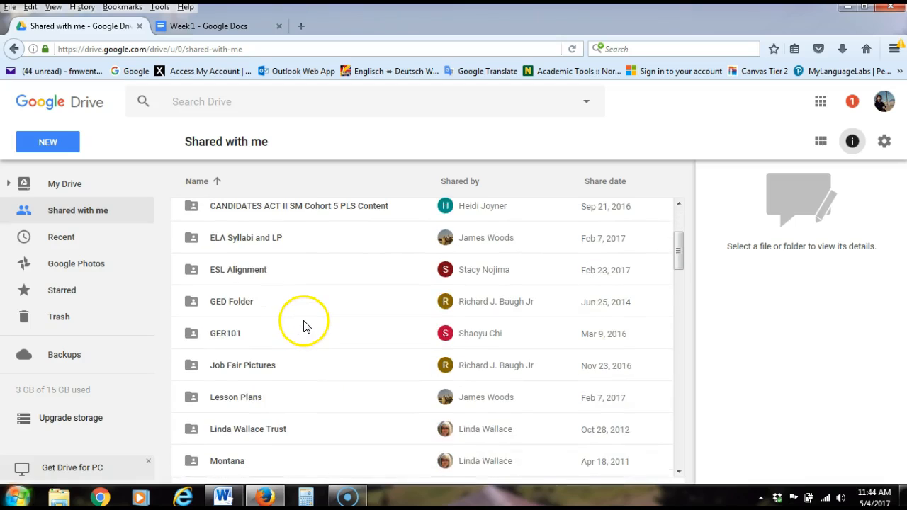
pyautogui.scroll(-3, 304, 326)
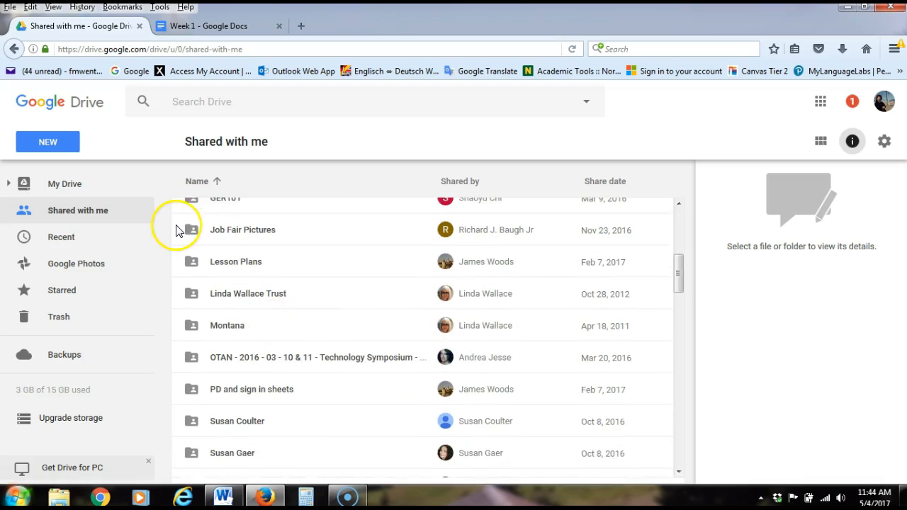
pyautogui.scroll(6, 174, 228)
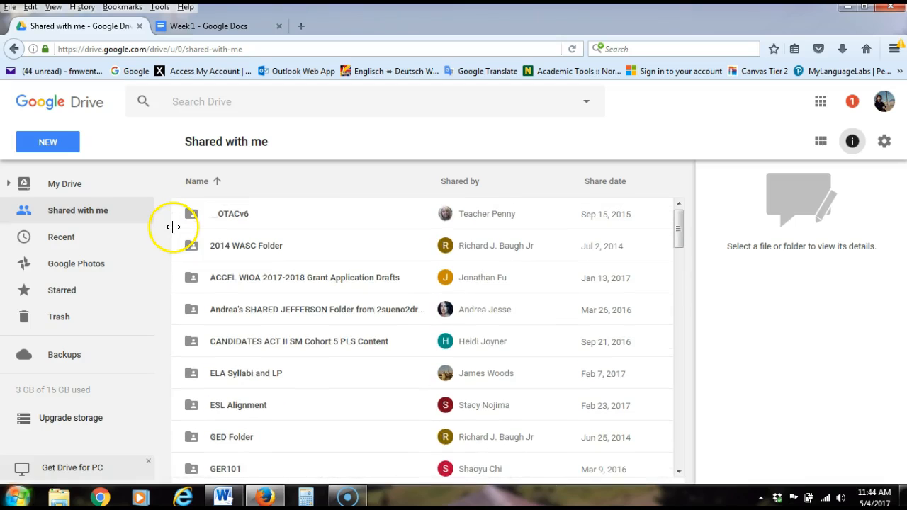
# Examine the folders and files in My Drive, including their types, owners and sharing status.
pyautogui.click(69, 183)
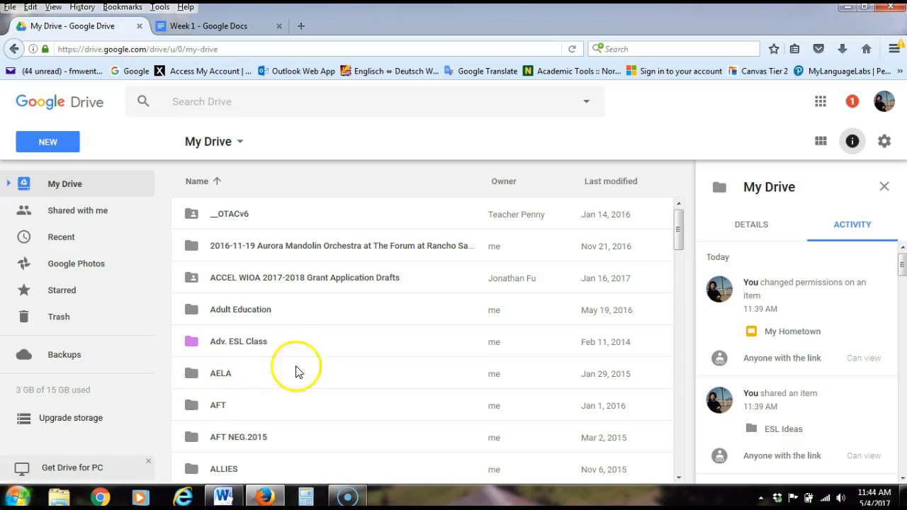
pyautogui.scroll(-6, 354, 311)
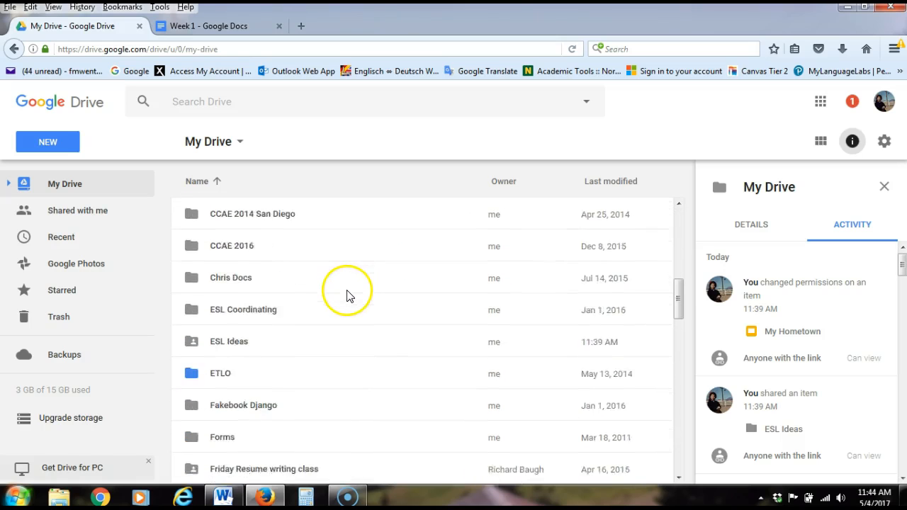
pyautogui.scroll(-1, 351, 290)
pyautogui.scroll(-8, 358, 265)
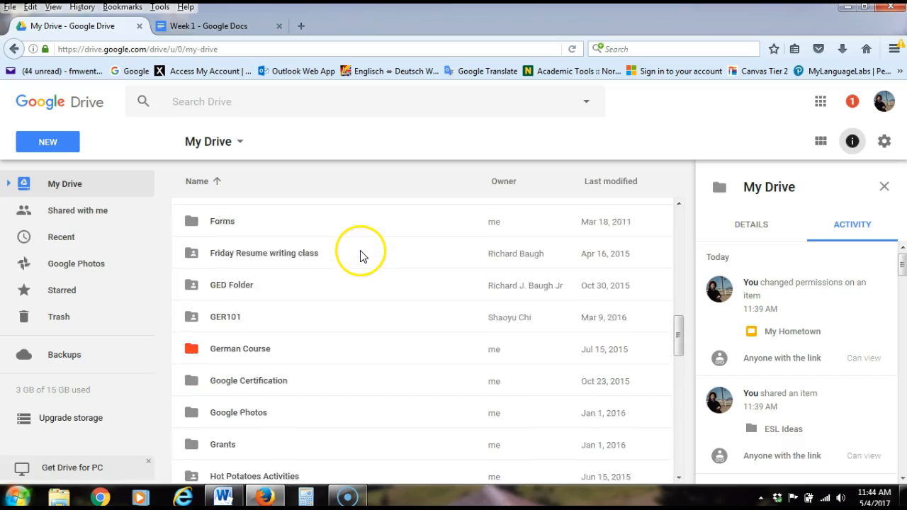
pyautogui.scroll(-8, 354, 262)
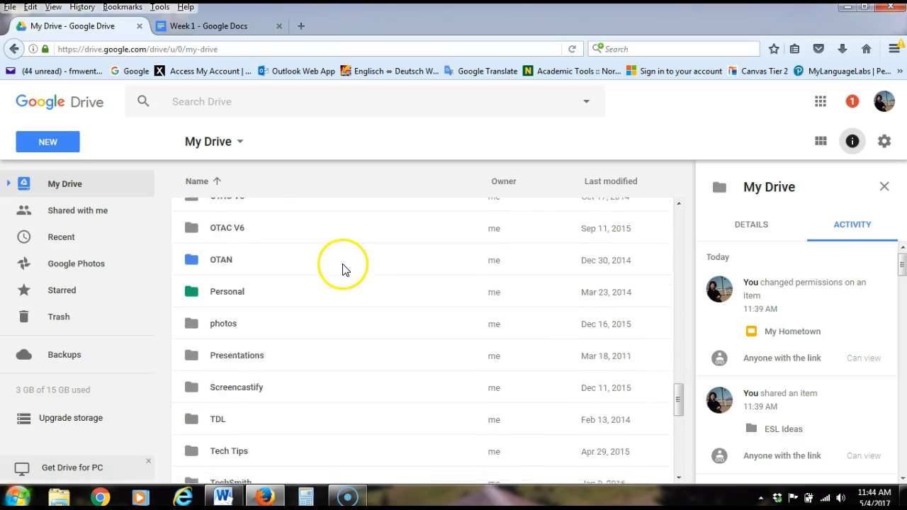
pyautogui.scroll(-5, 340, 276)
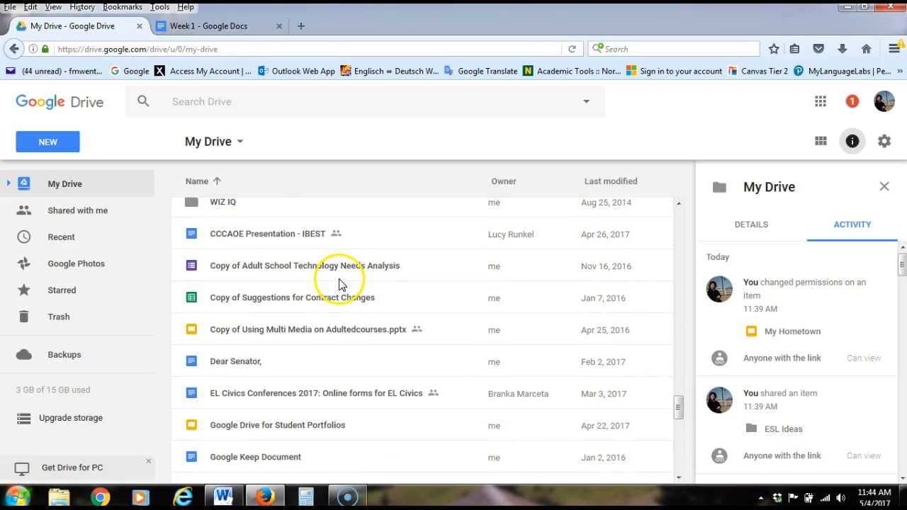
pyautogui.scroll(-2, 386, 276)
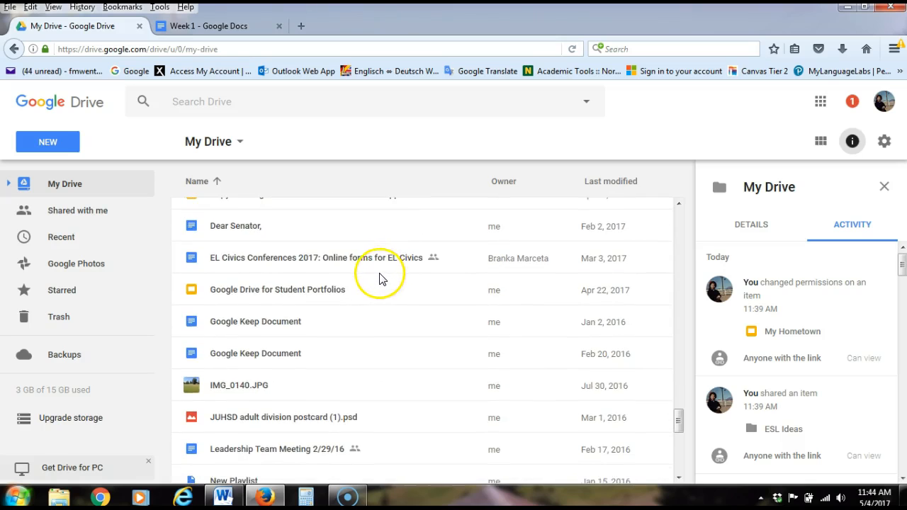
pyautogui.scroll(-2, 381, 272)
pyautogui.scroll(-1, 386, 253)
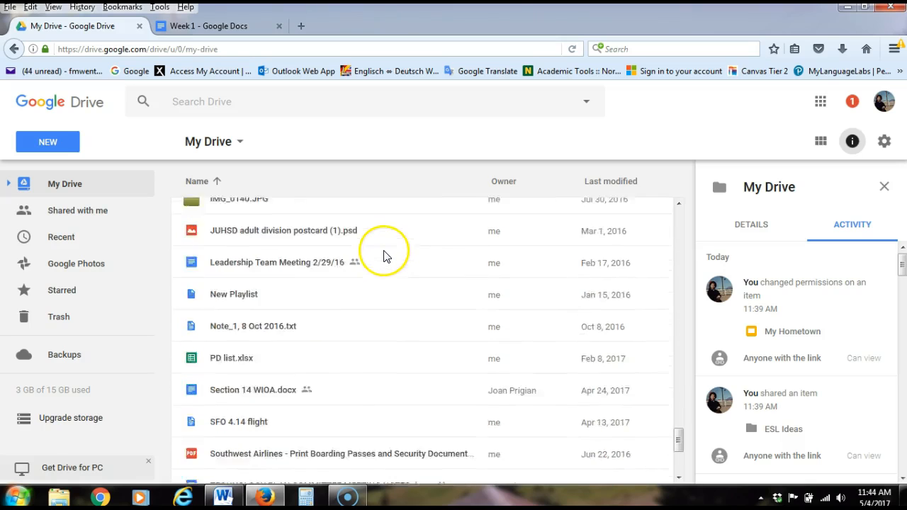
pyautogui.scroll(7, 386, 257)
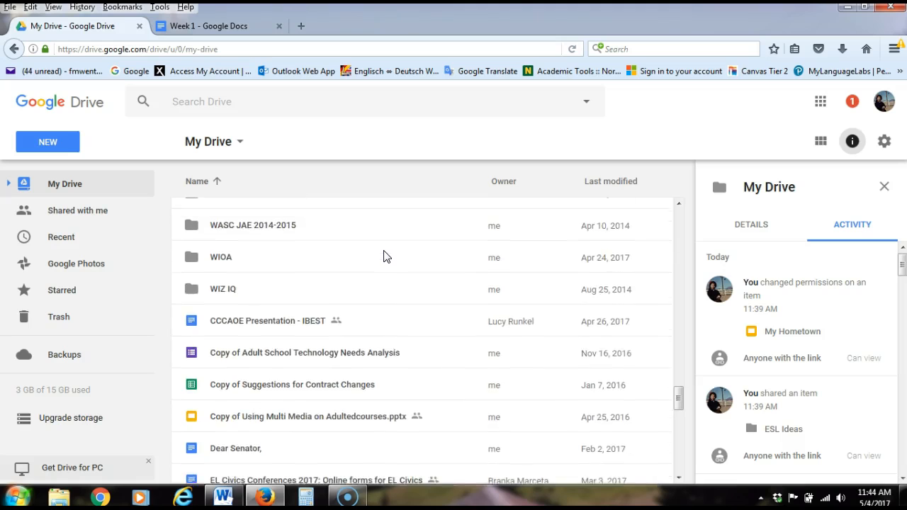
pyautogui.scroll(-1, 383, 260)
pyautogui.scroll(-2, 381, 260)
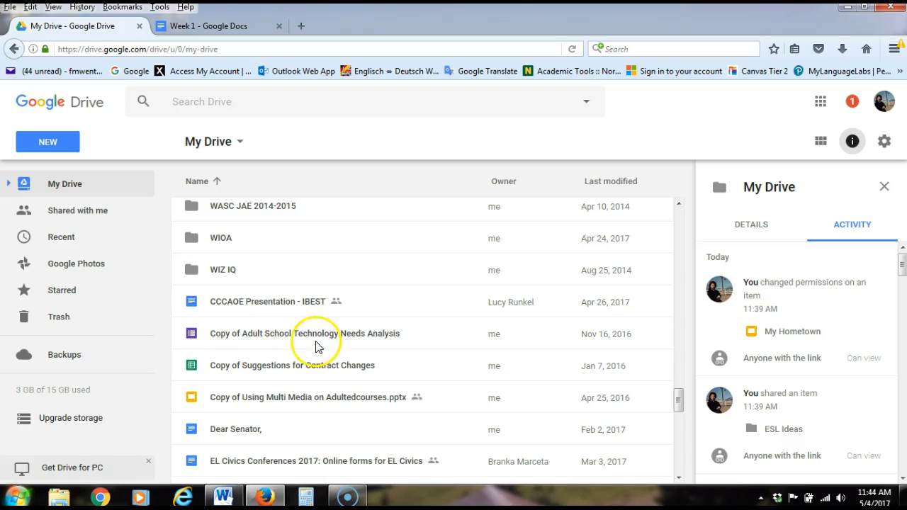
pyautogui.scroll(-3, 326, 338)
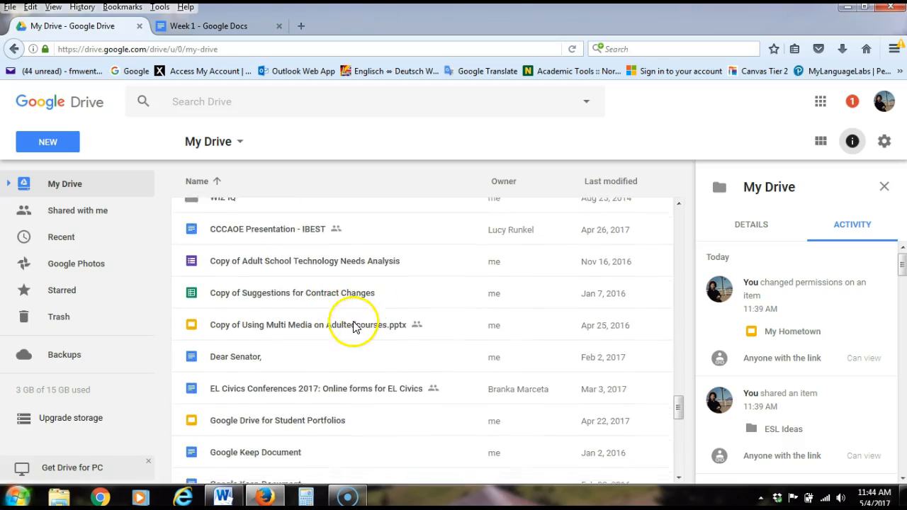
pyautogui.scroll(-4, 320, 304)
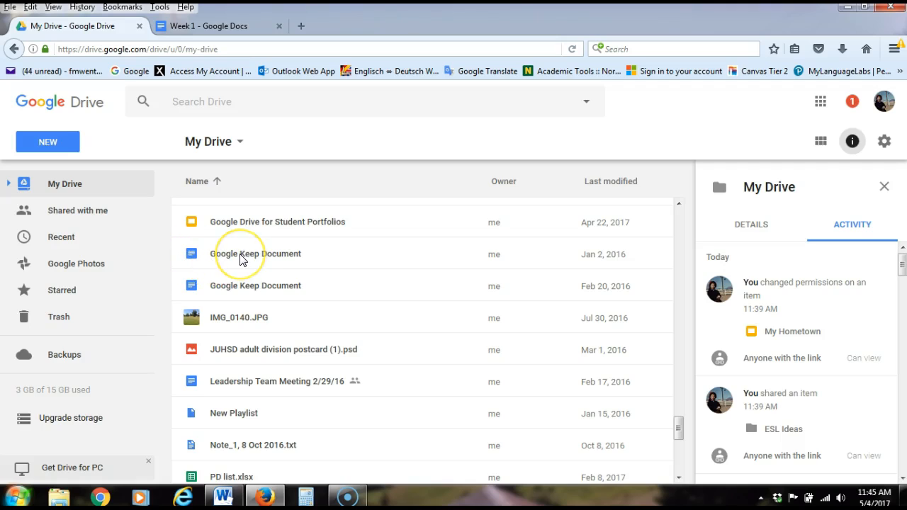
pyautogui.rightClick(240, 259)
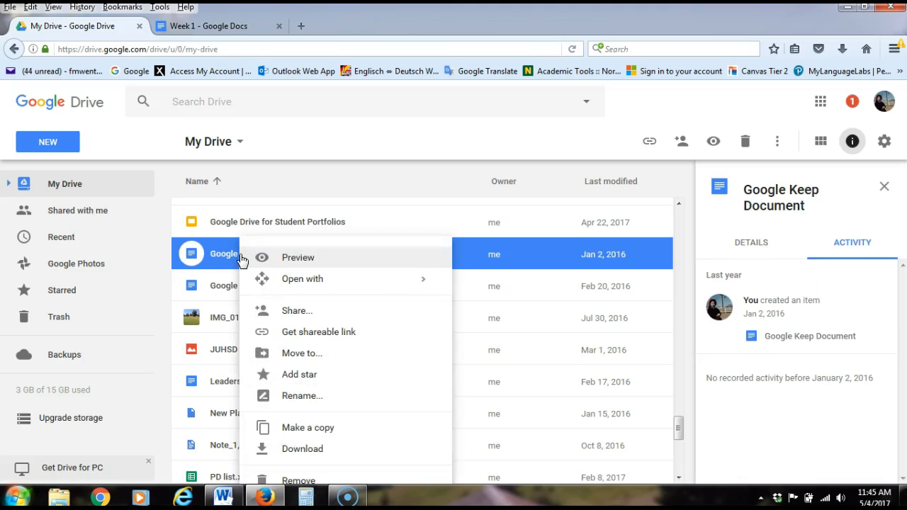
pyautogui.click(302, 449)
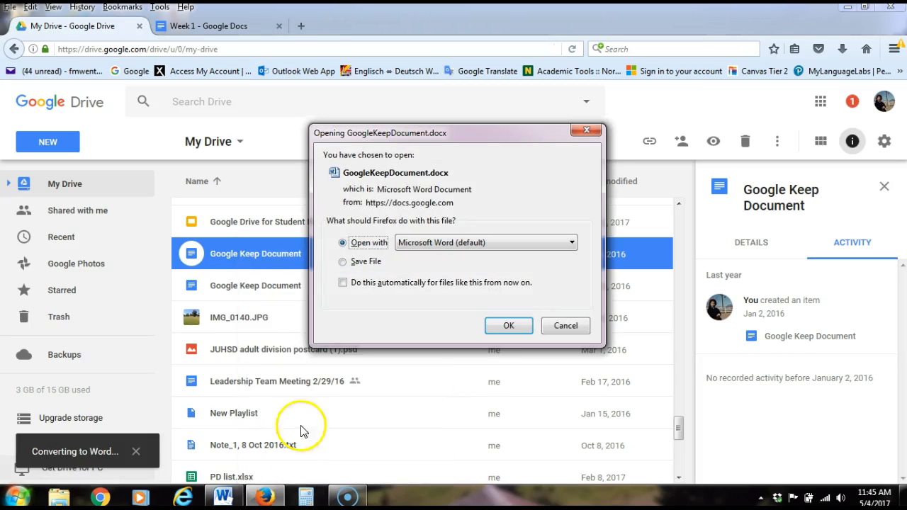
pyautogui.click(570, 326)
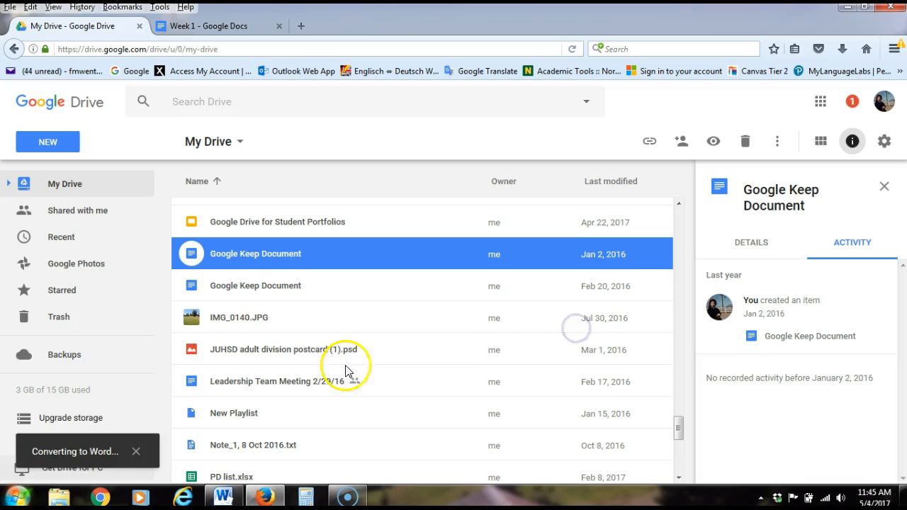
pyautogui.click(346, 314)
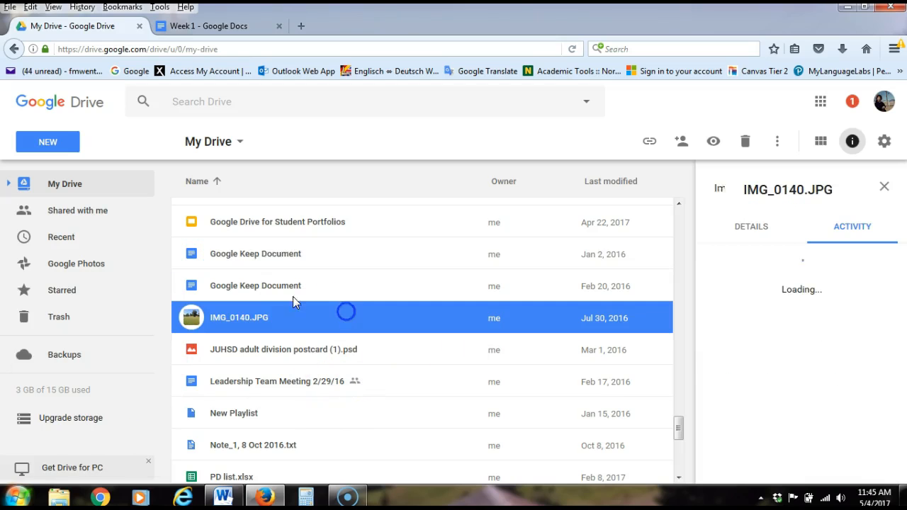
# Open the ADV ESL subfolder inside the ESL Ideas folder in My Drive.
pyautogui.scroll(15, 324, 287)
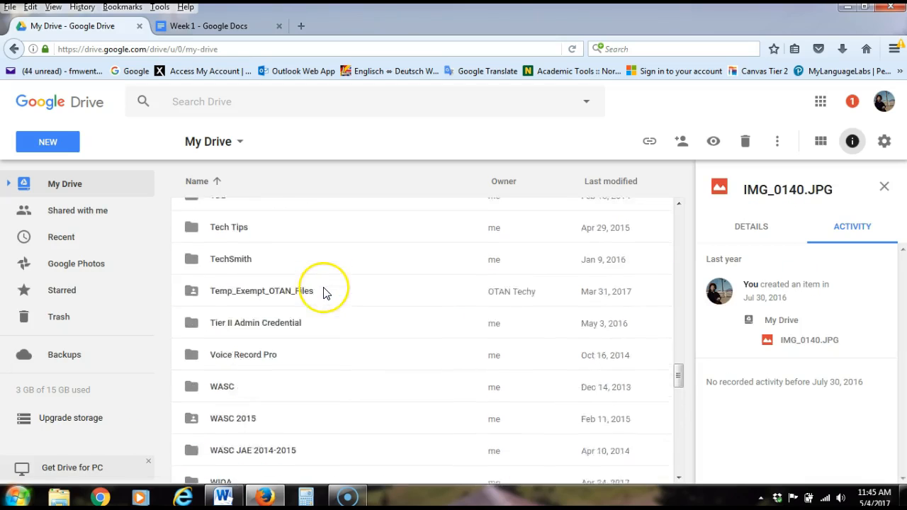
pyautogui.scroll(5, 326, 293)
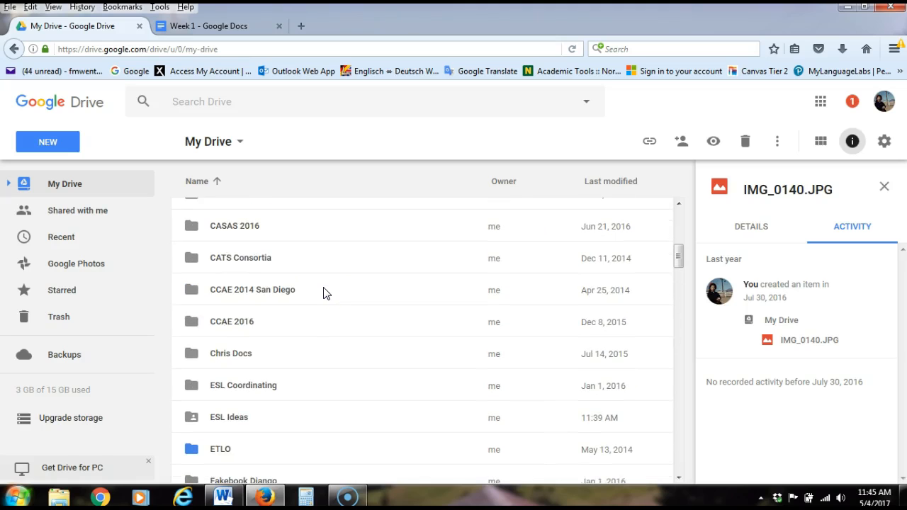
pyautogui.click(238, 416)
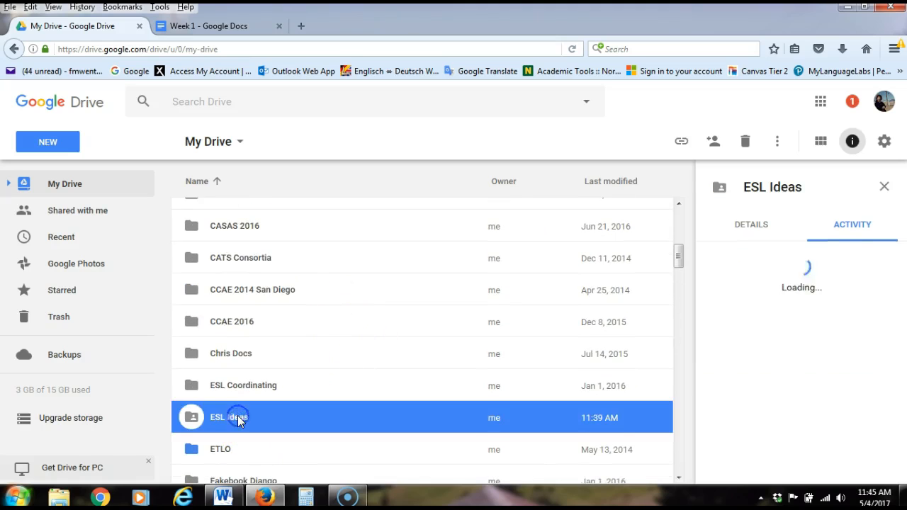
pyautogui.doubleClick(237, 417)
pyautogui.doubleClick(216, 214)
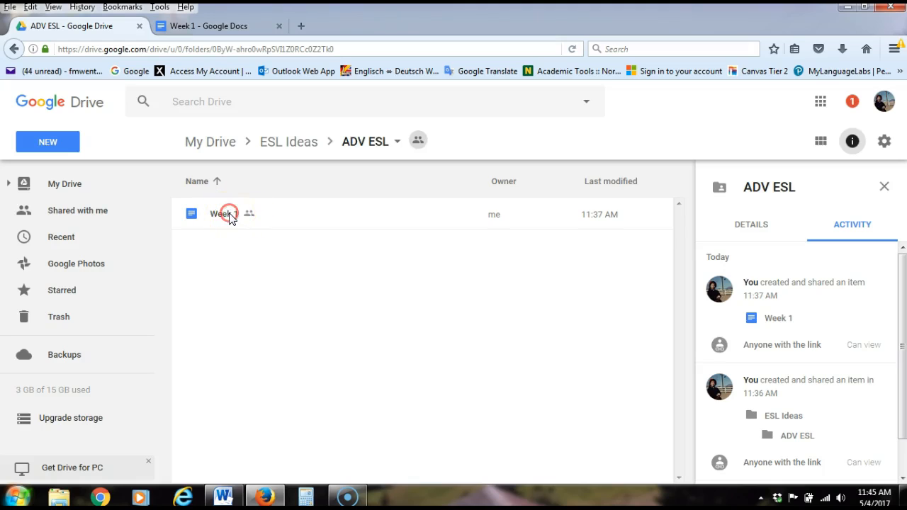
pyautogui.rightClick(229, 216)
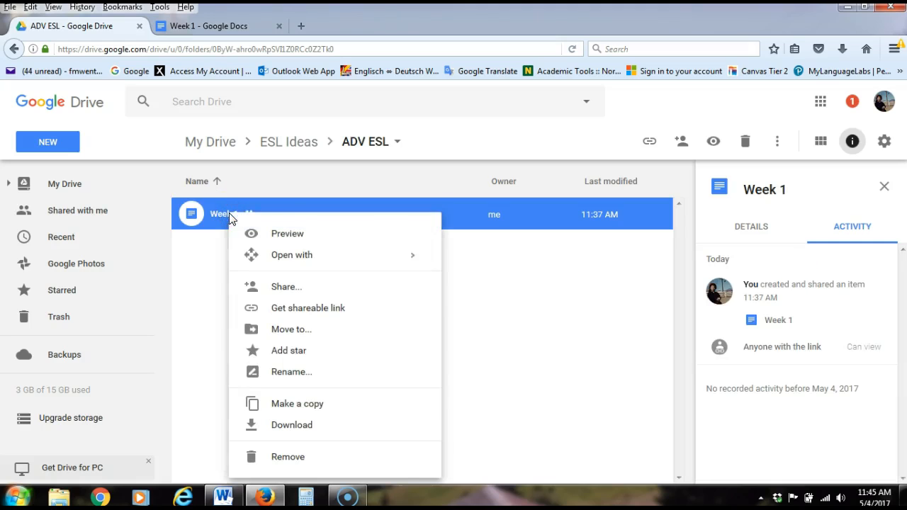
pyautogui.click(304, 424)
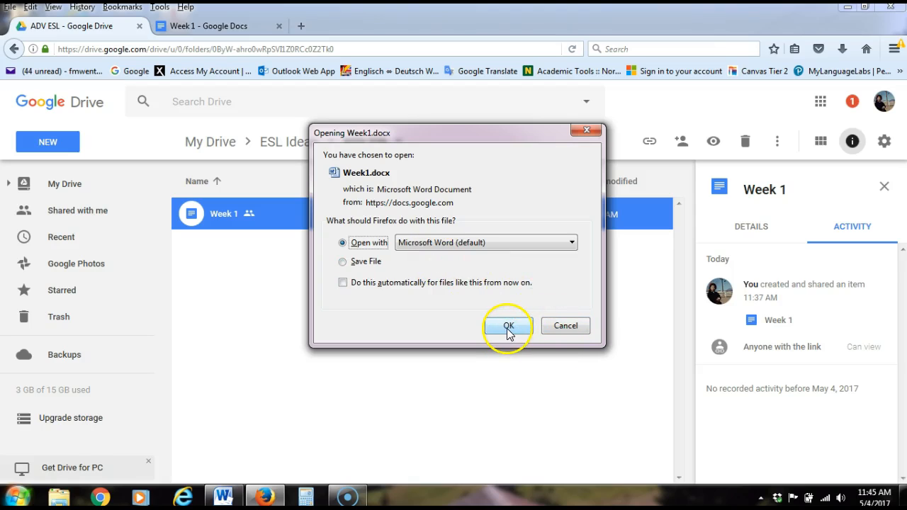
pyautogui.click(567, 326)
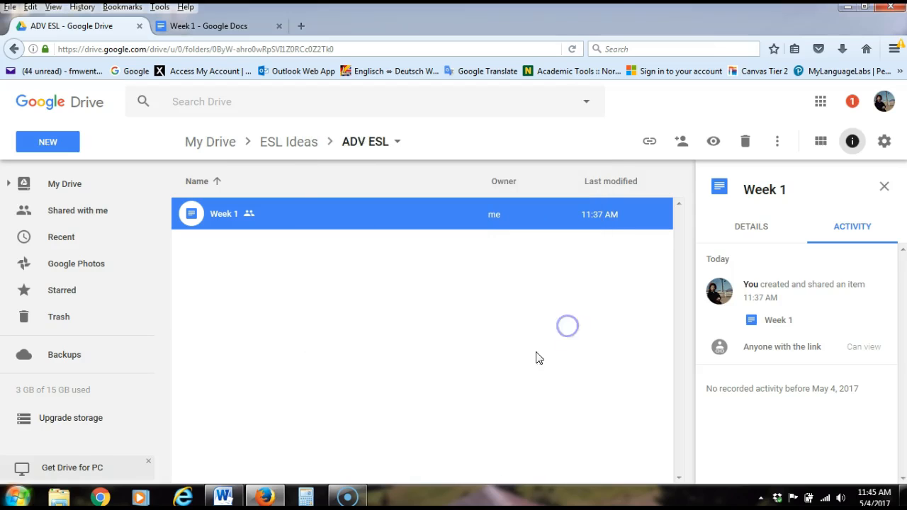
# Close the running Microsoft Word window without saving the changes to Document1.
pyautogui.rightClick(224, 497)
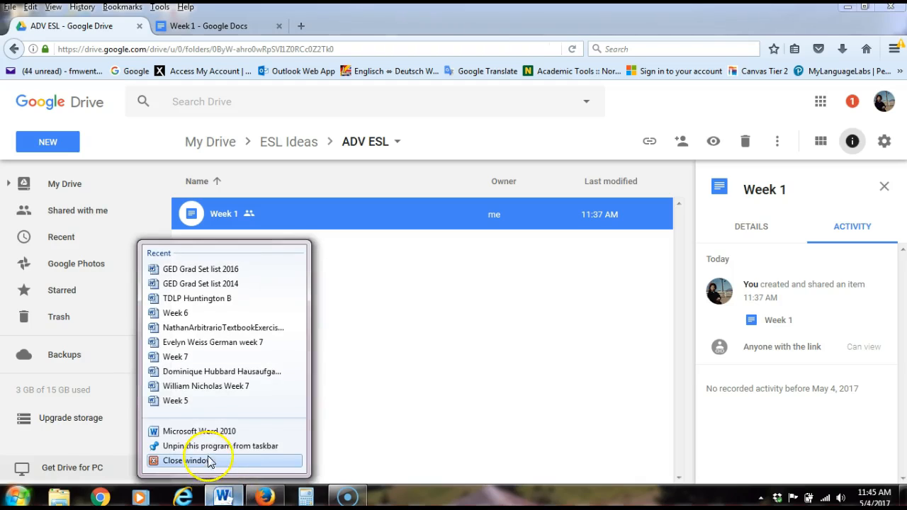
pyautogui.click(208, 466)
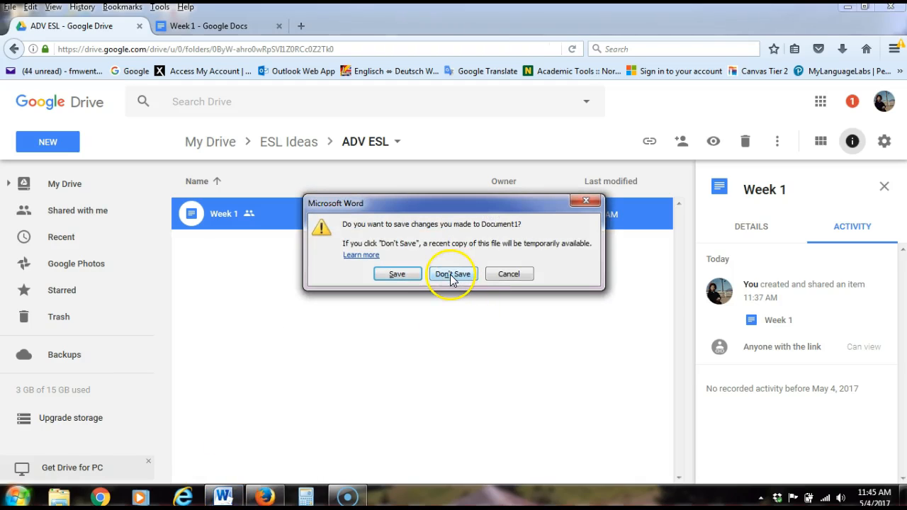
pyautogui.click(452, 274)
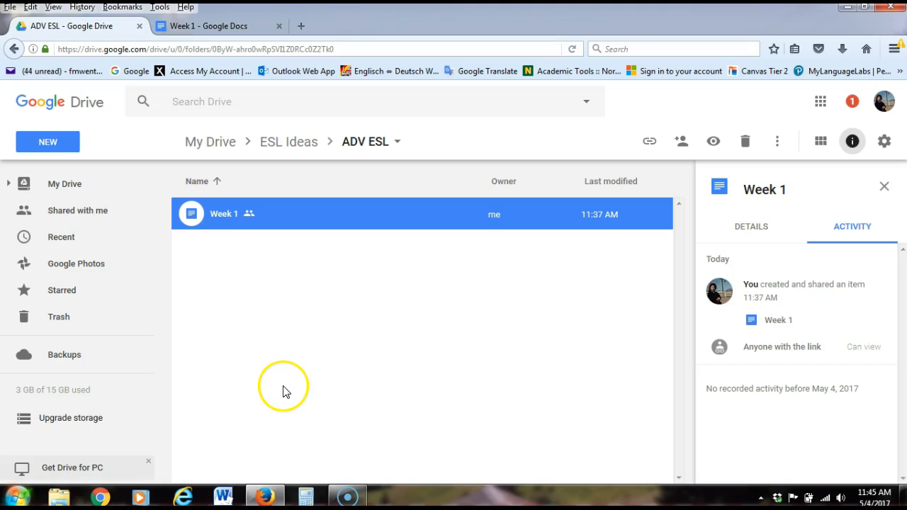
# Download the Week 1 document from ADV ESL, opening Week1.docx in Microsoft Word, and enable editing.
pyautogui.rightClick(216, 217)
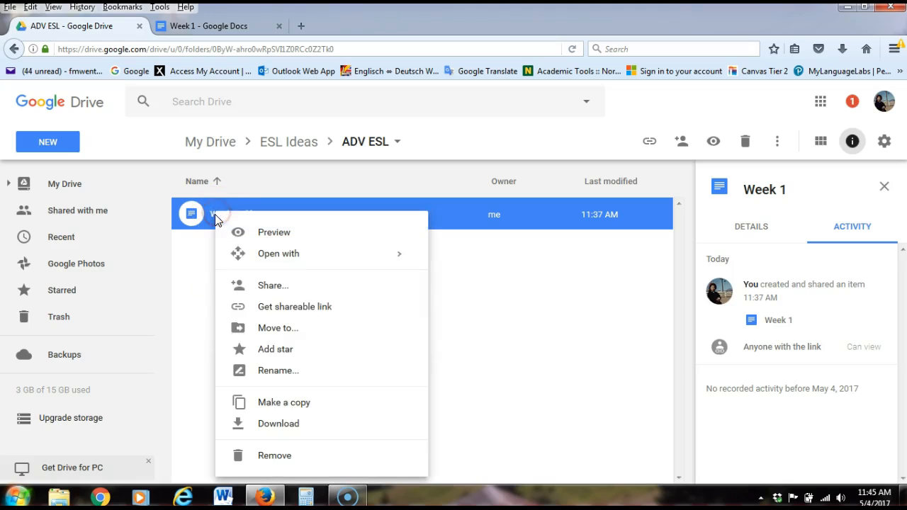
pyautogui.click(284, 424)
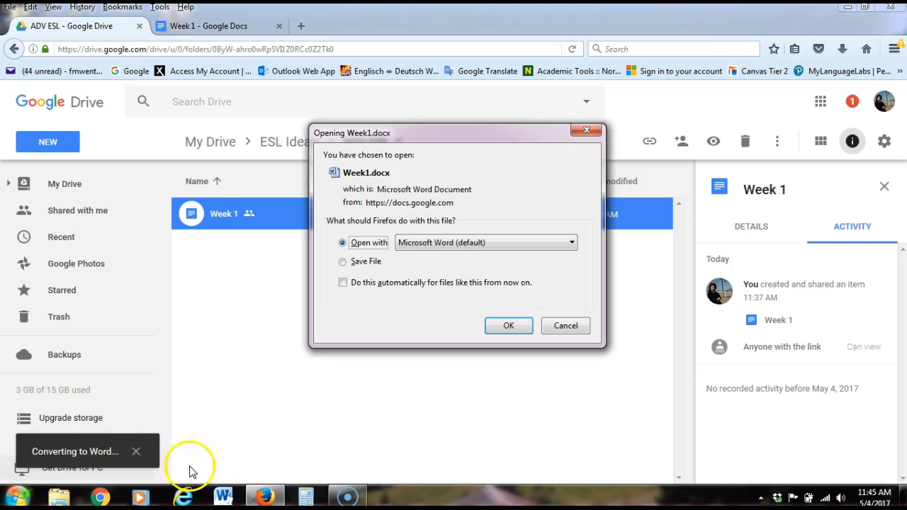
pyautogui.click(509, 328)
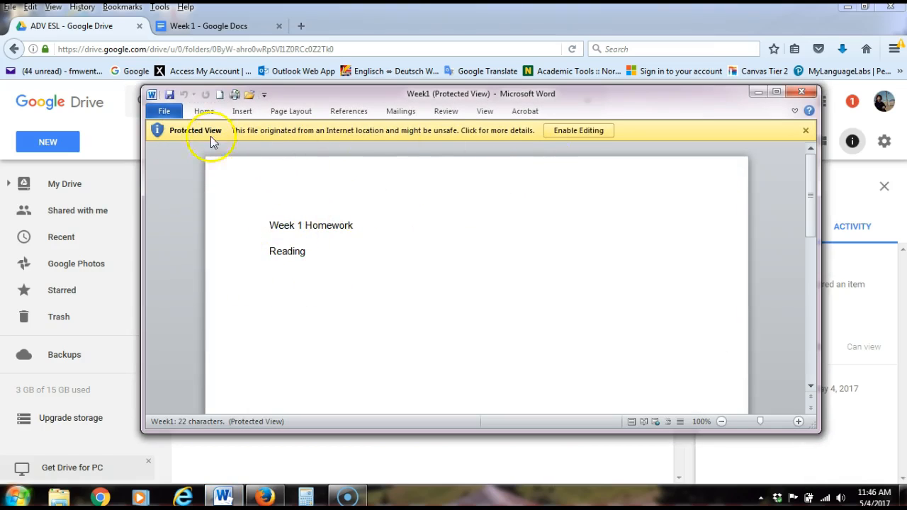
pyautogui.click(578, 130)
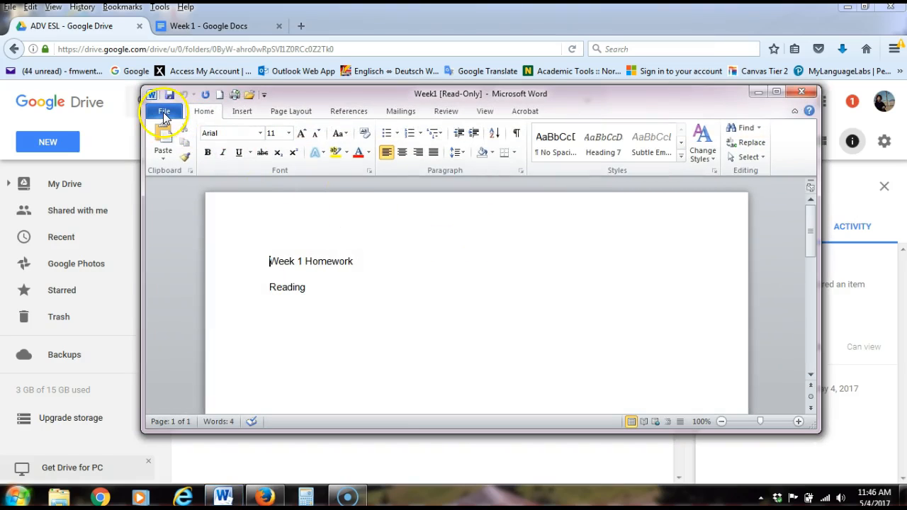
# Check the Save As option for the downloaded Week1 document and close its Word window.
pyautogui.click(165, 112)
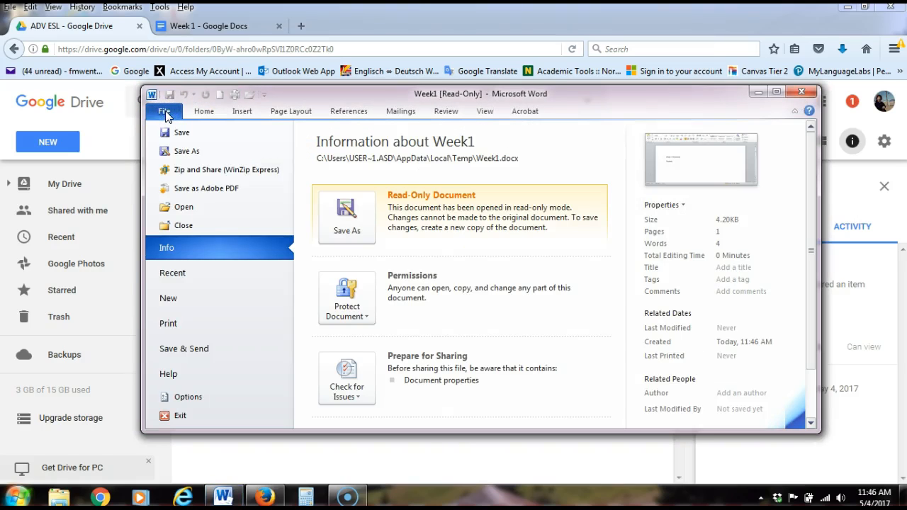
pyautogui.click(185, 154)
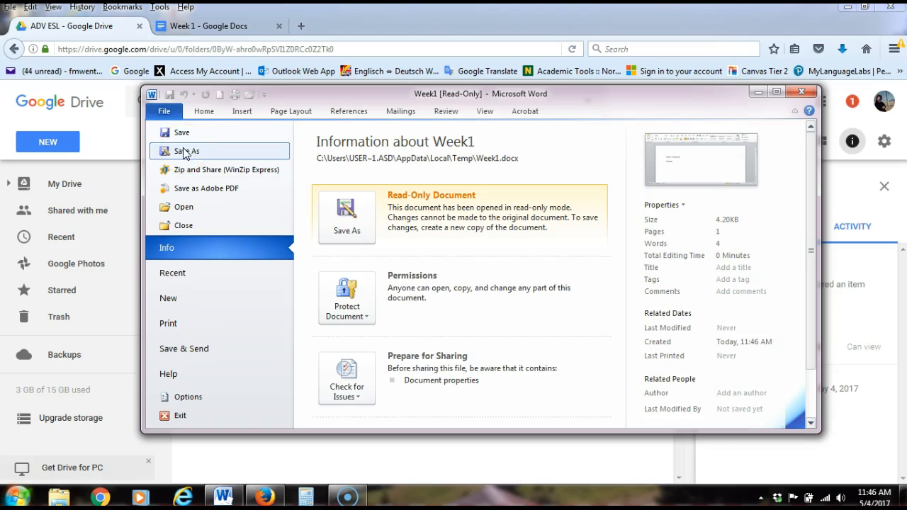
pyautogui.click(805, 92)
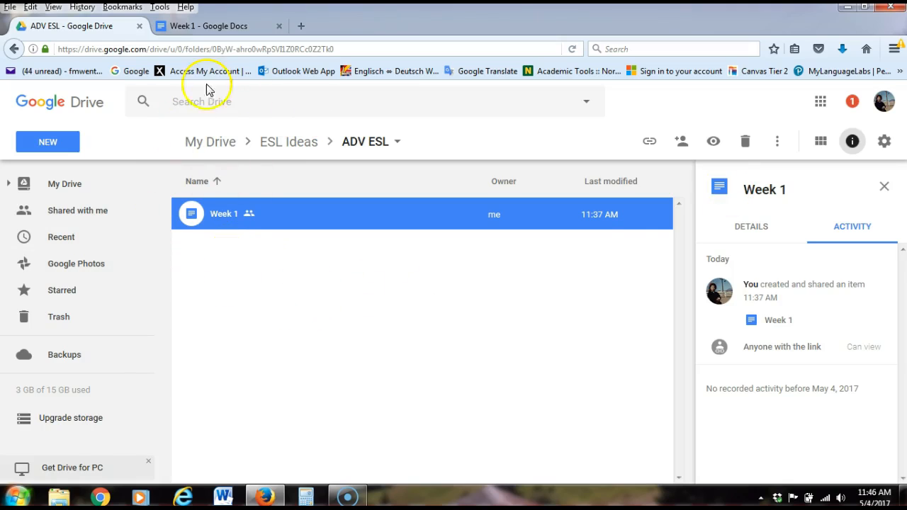
# Close the Week 1 Google Docs page and return from the ADV ESL folder to My Drive.
pyautogui.click(279, 27)
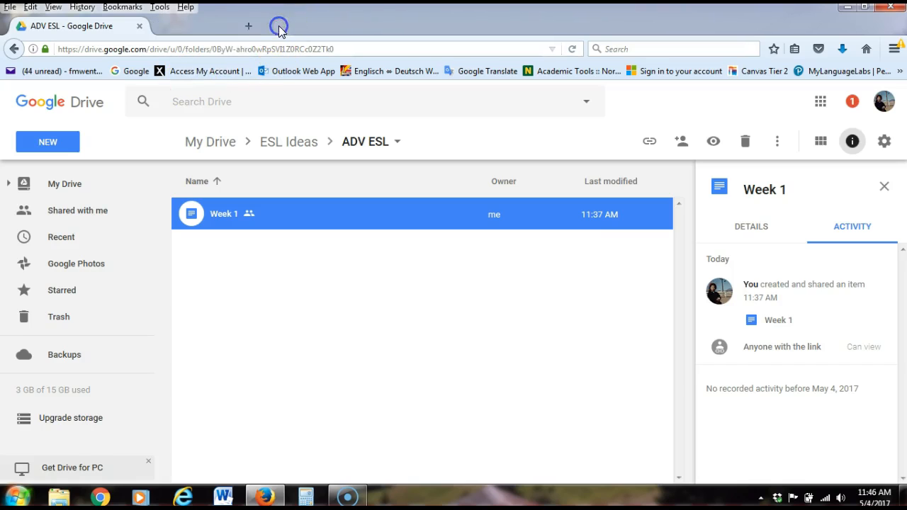
pyautogui.click(16, 50)
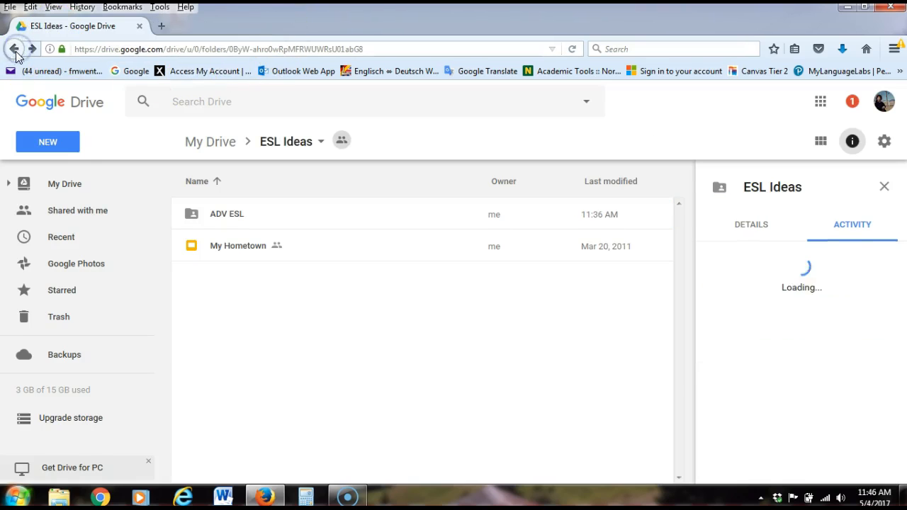
pyautogui.click(78, 184)
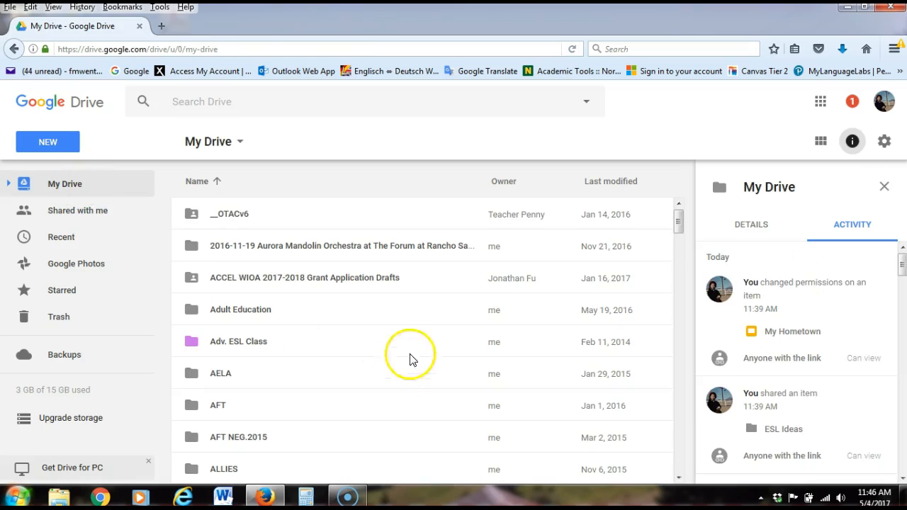
# Open the ADV ESL folder inside the ESL Ideas folder of My Drive.
pyautogui.scroll(-3, 397, 340)
pyautogui.scroll(-3, 389, 332)
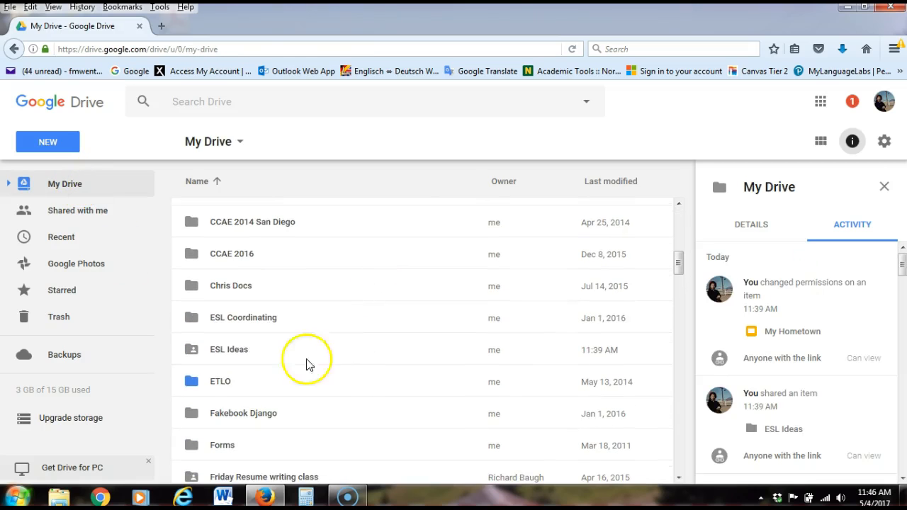
pyautogui.doubleClick(231, 350)
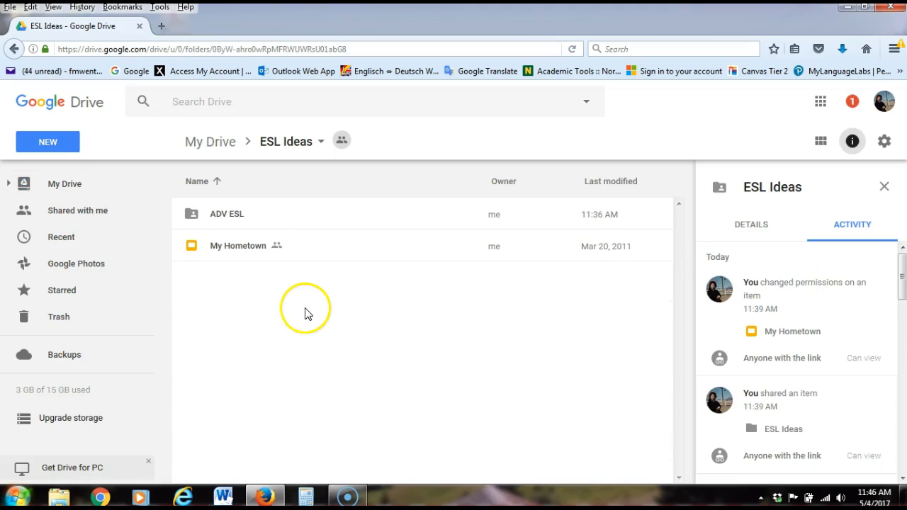
pyautogui.doubleClick(221, 214)
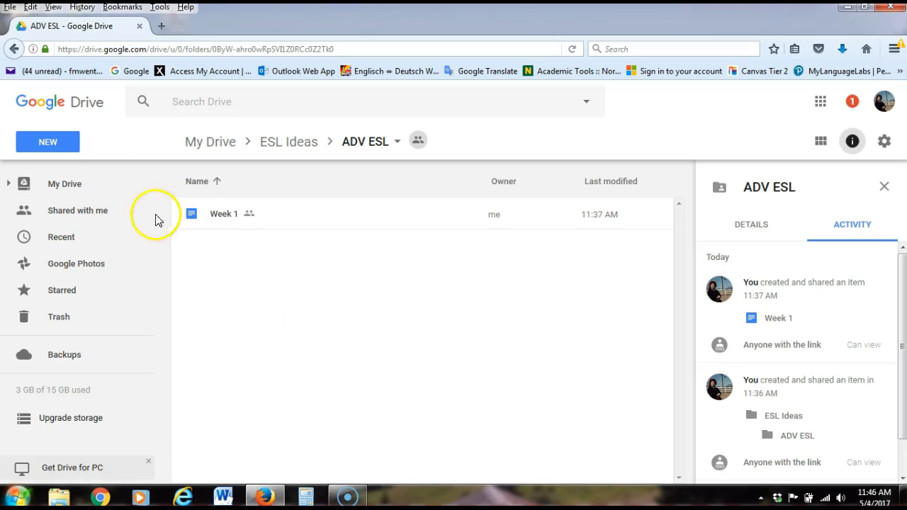
pyautogui.click(47, 143)
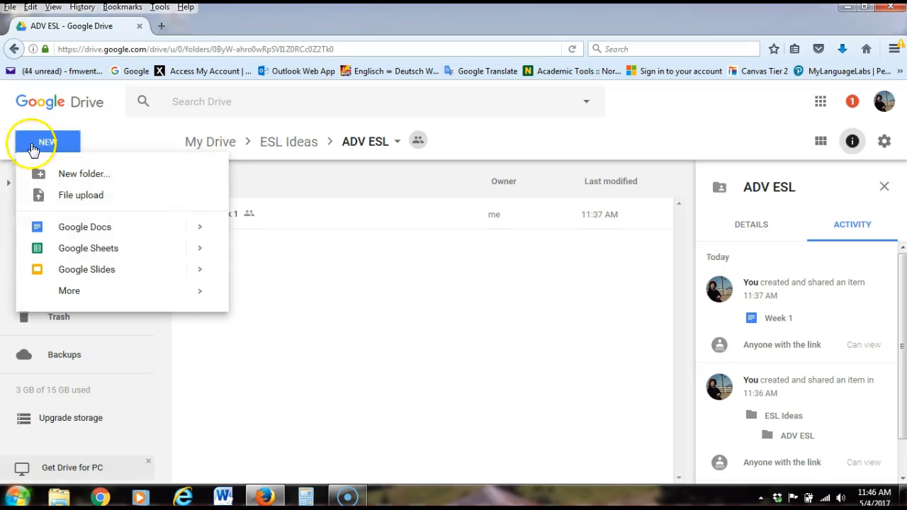
pyautogui.click(99, 195)
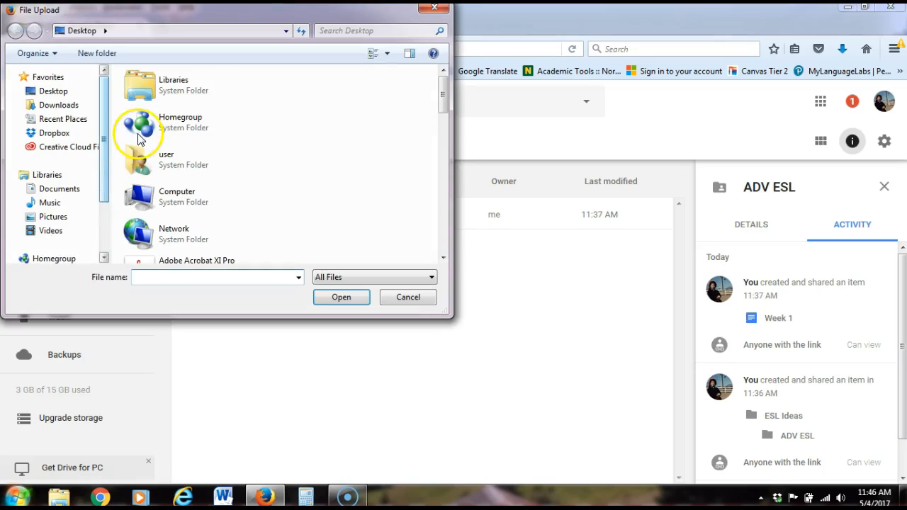
pyautogui.click(67, 189)
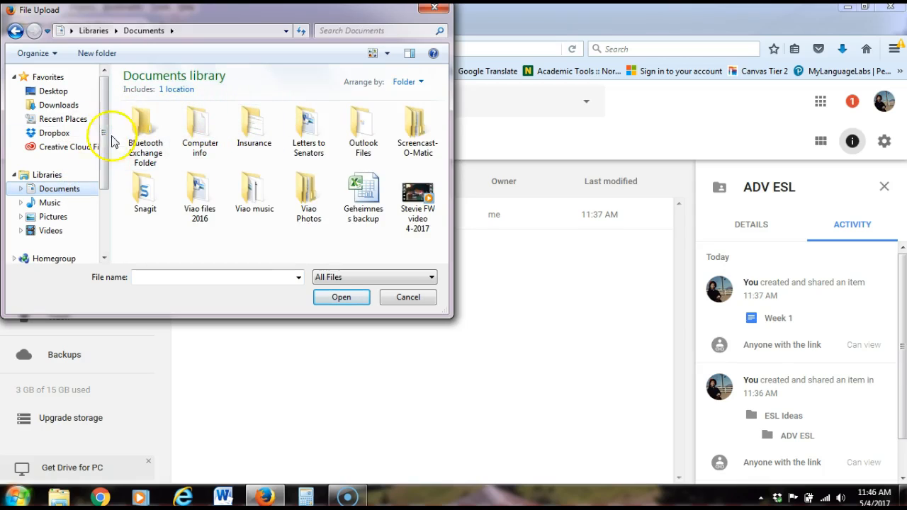
pyautogui.click(409, 297)
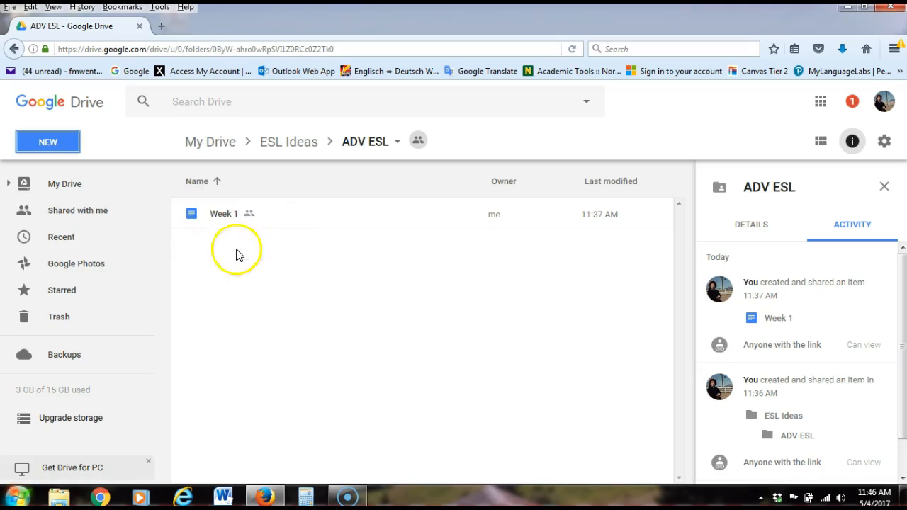
pyautogui.click(50, 141)
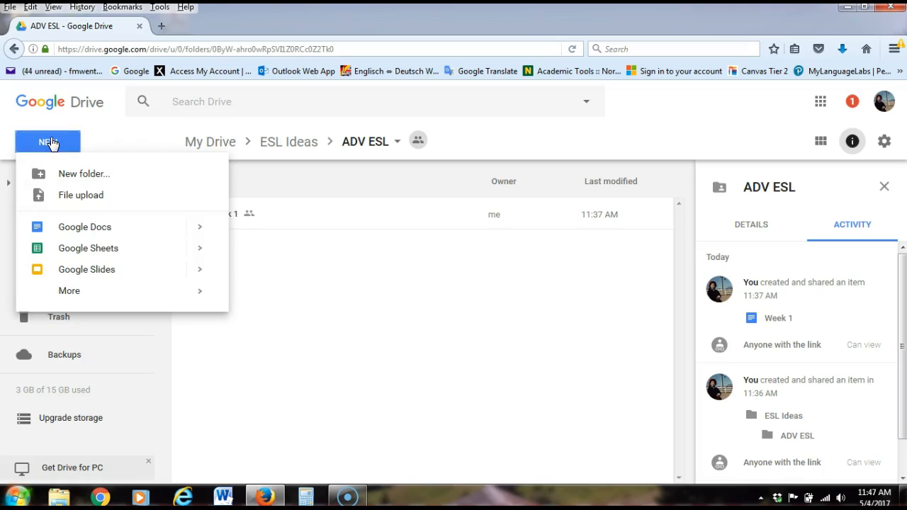
pyautogui.click(284, 308)
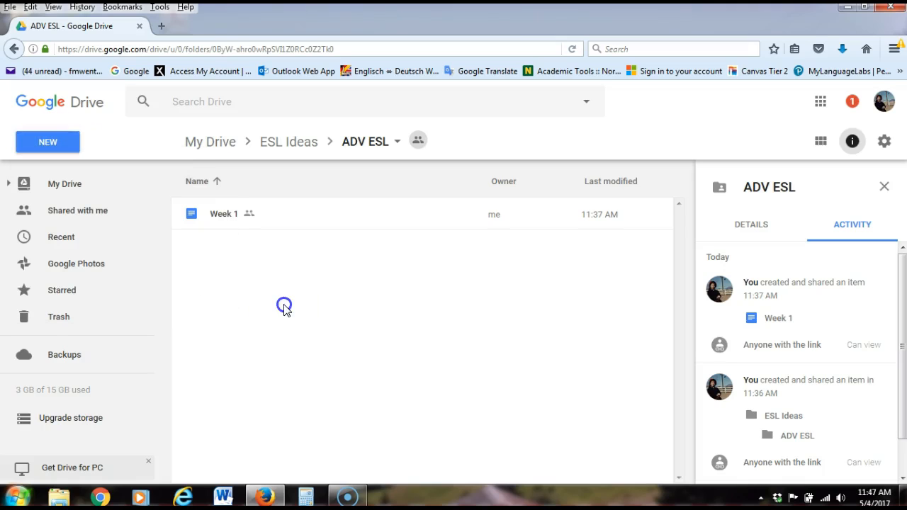
# Open the Week 1 document and attach the comment "What about Writing" to the word Reading.
pyautogui.doubleClick(222, 215)
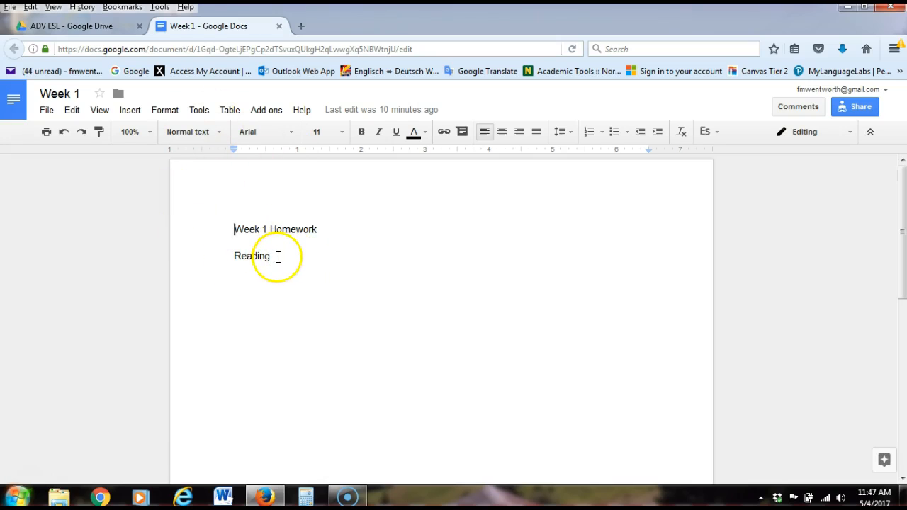
pyautogui.moveTo(263, 257); pyautogui.dragTo(237, 257)
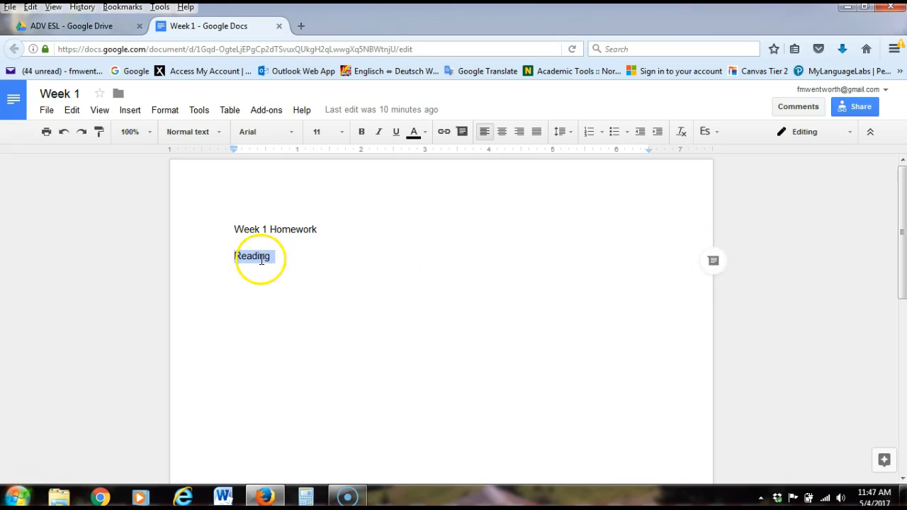
pyautogui.click(713, 262)
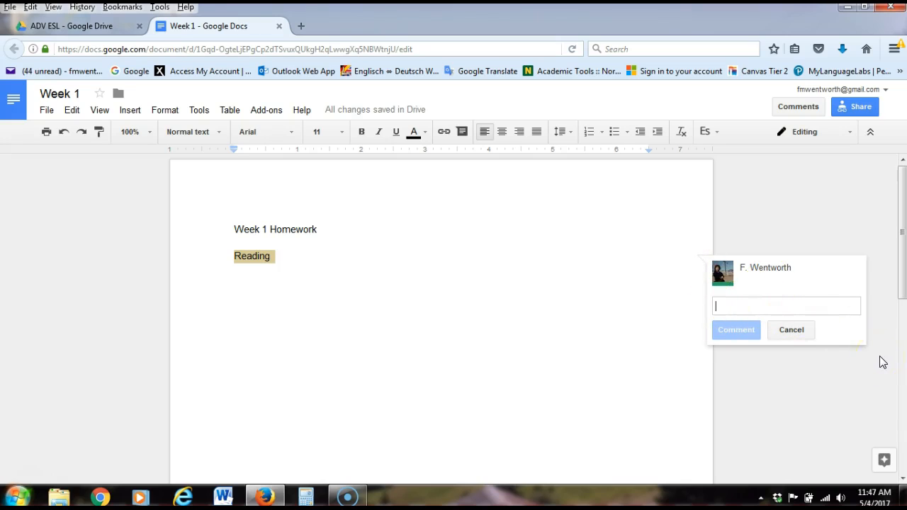
pyautogui.write('What about Writing')
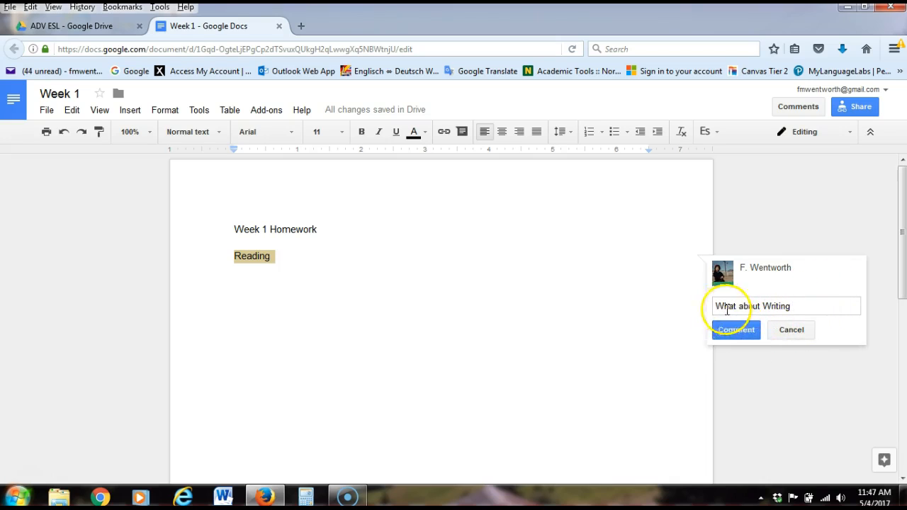
pyautogui.click(734, 332)
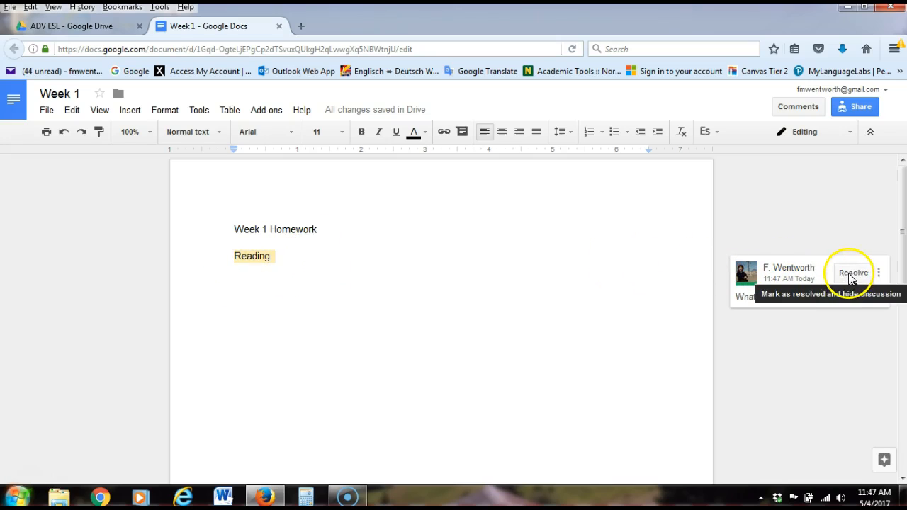
pyautogui.click(878, 272)
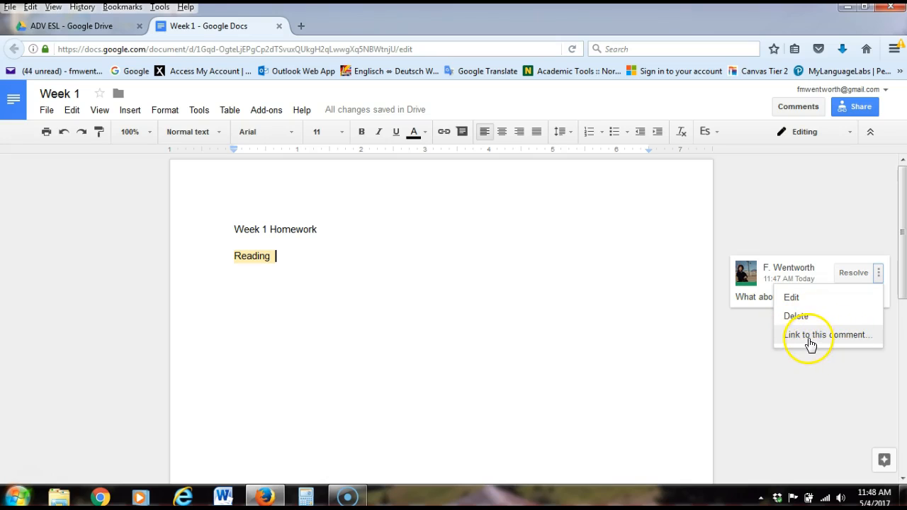
pyautogui.click(790, 394)
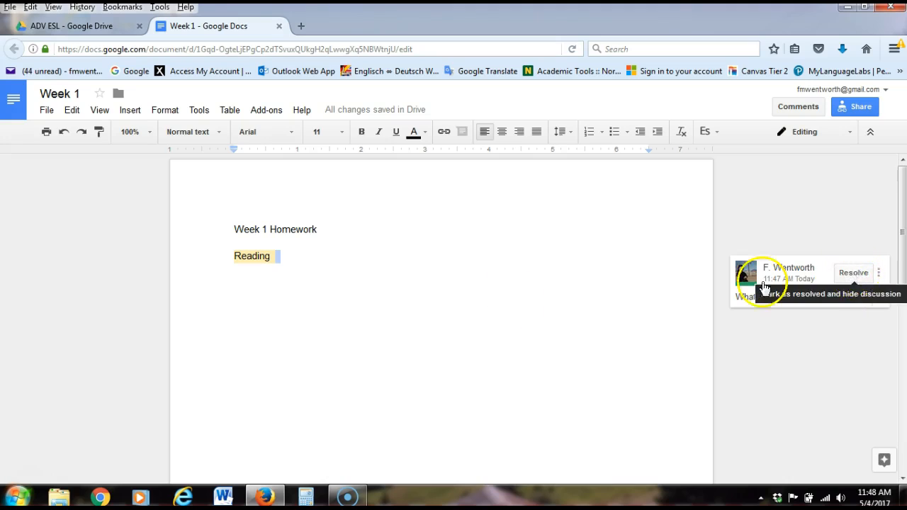
# Add the line "Writing" below Reading, resolve the comment on Reading, and close the Week 1 document.
pyautogui.click(331, 263)
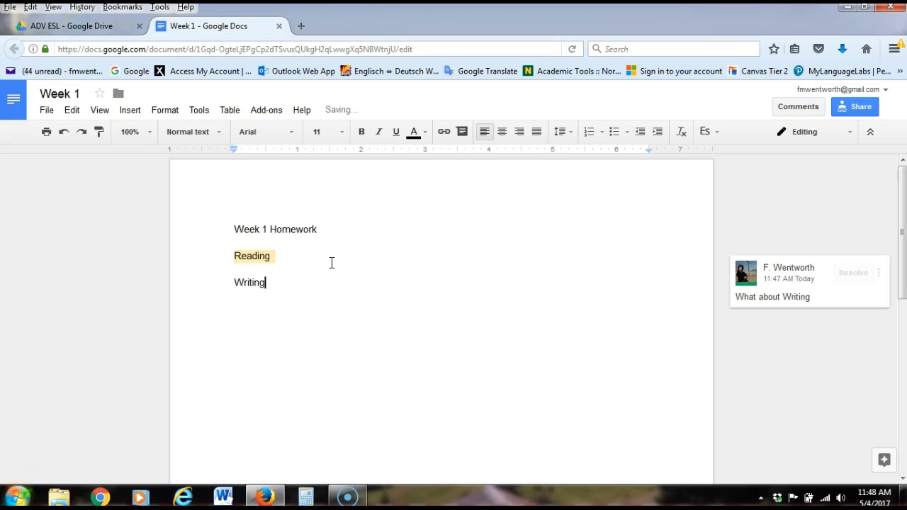
pyautogui.click(853, 272)
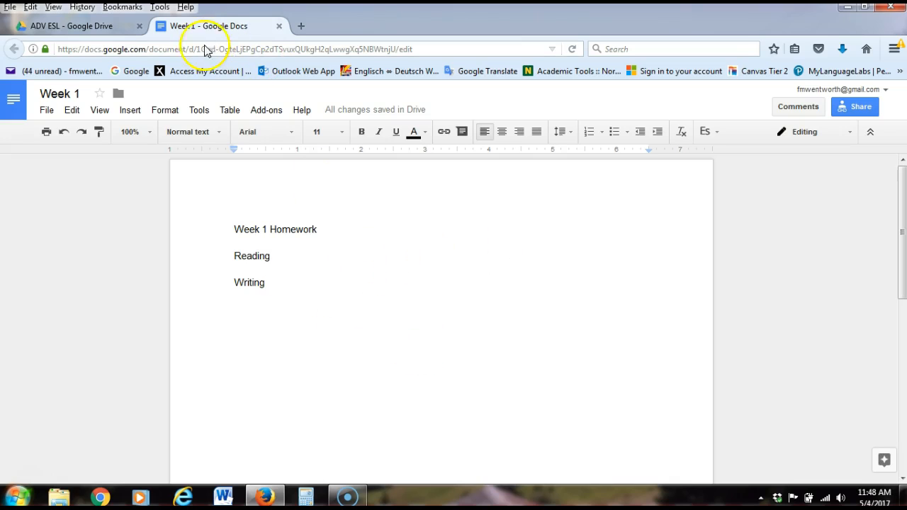
pyautogui.click(280, 27)
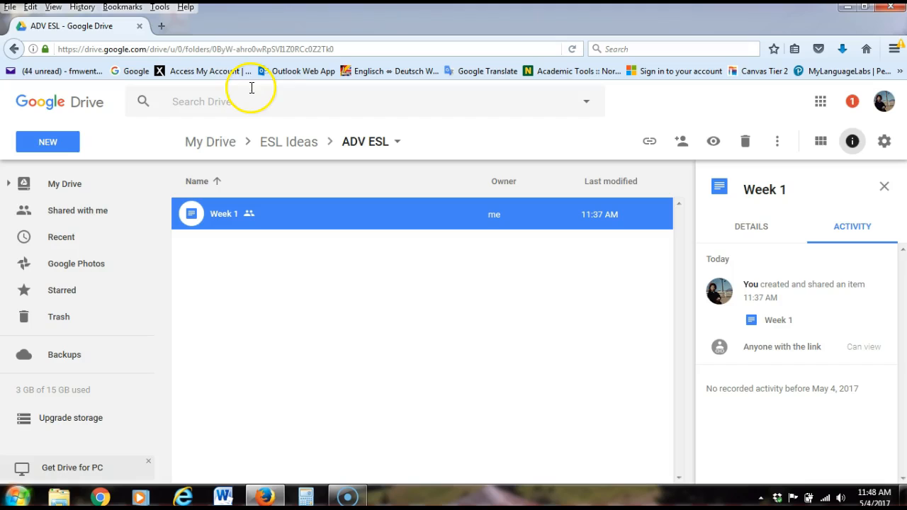